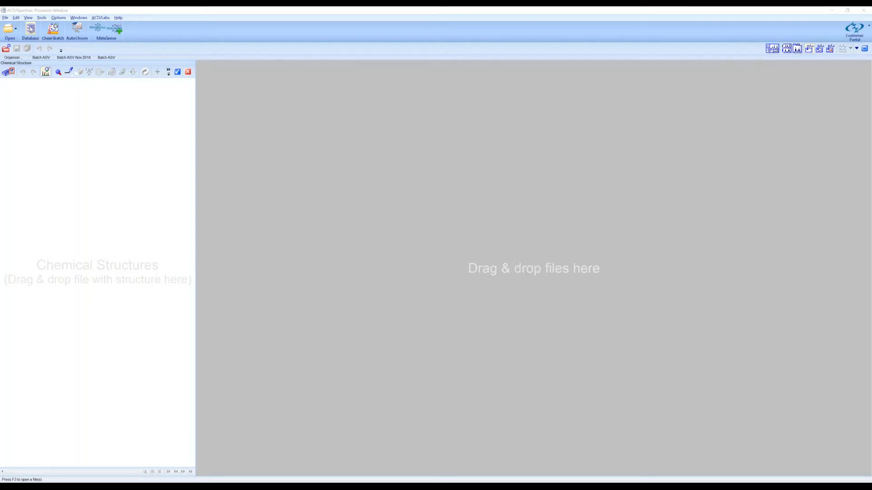
Open the Wiley NMR database window and enlarge the structure pane in width and height
{"action": "left_click", "coordinate": [30, 29]}
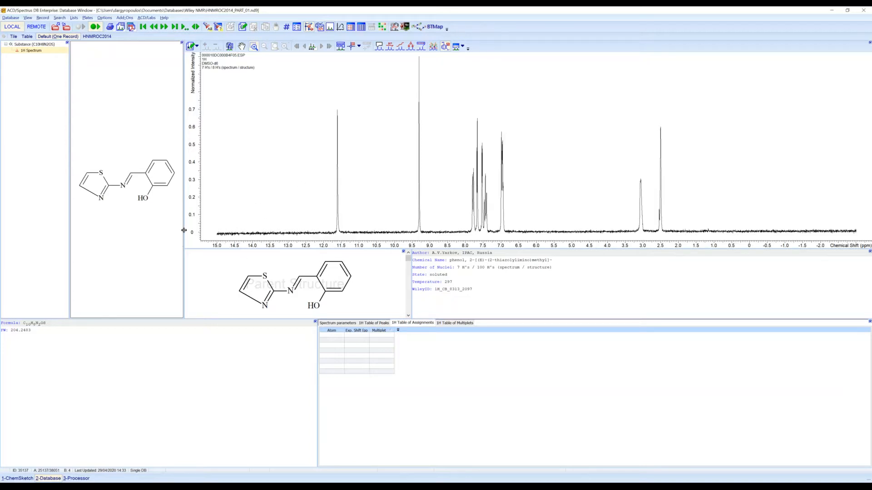
{"action": "left_click_drag", "start_coordinate": [183, 234], "coordinate": [207, 230]}
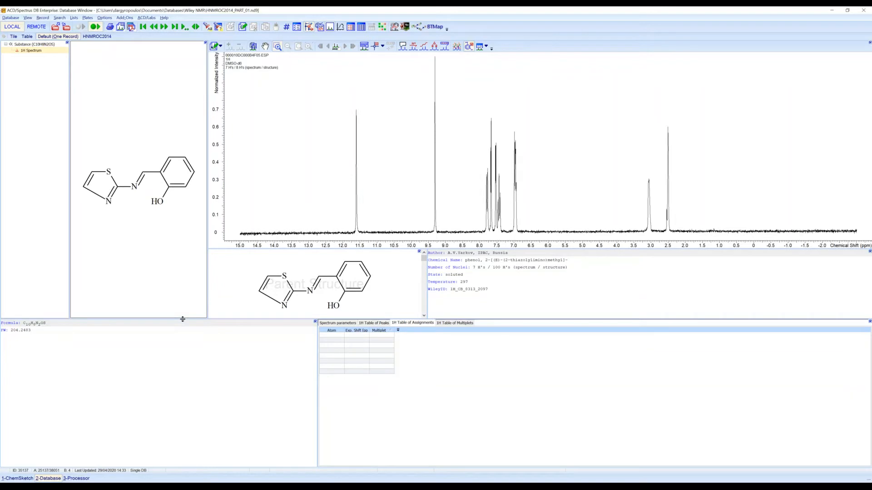
{"action": "left_click_drag", "start_coordinate": [183, 319], "coordinate": [184, 349]}
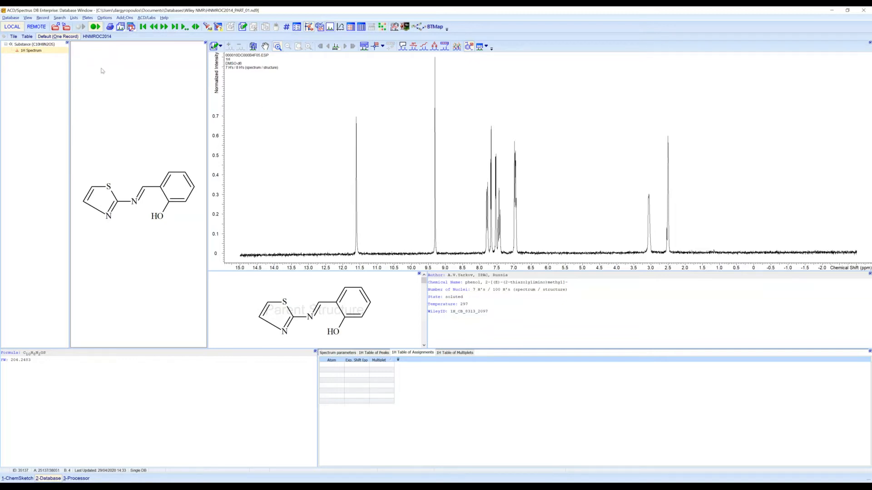
Show the records in the HNMROC2014 form and browse forward through the following records
{"action": "left_click", "coordinate": [100, 37]}
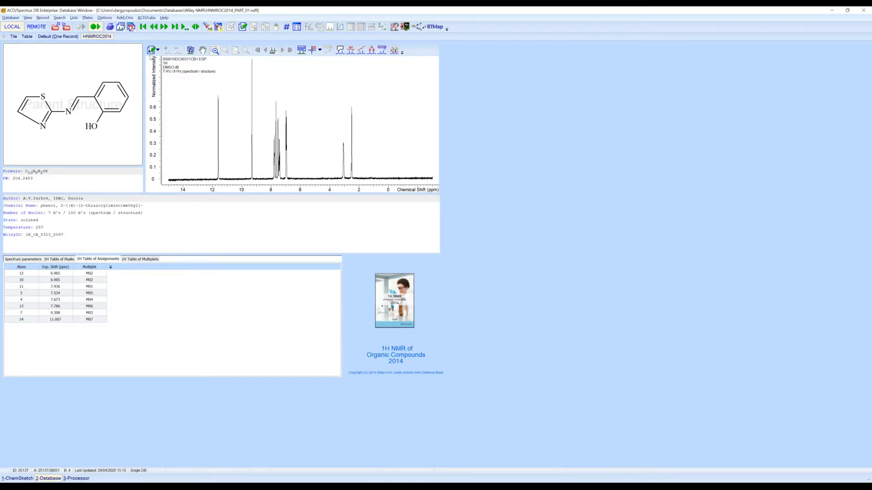
{"action": "left_click", "coordinate": [164, 27]}
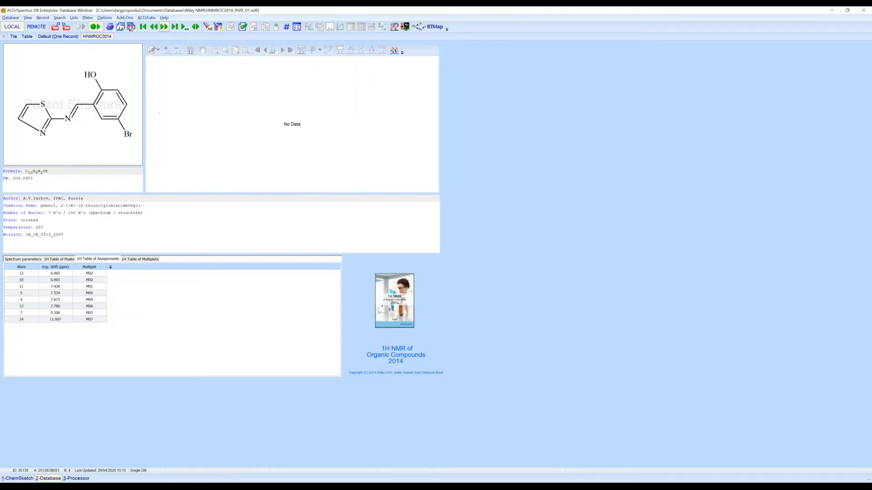
{"action": "left_click", "coordinate": [164, 26]}
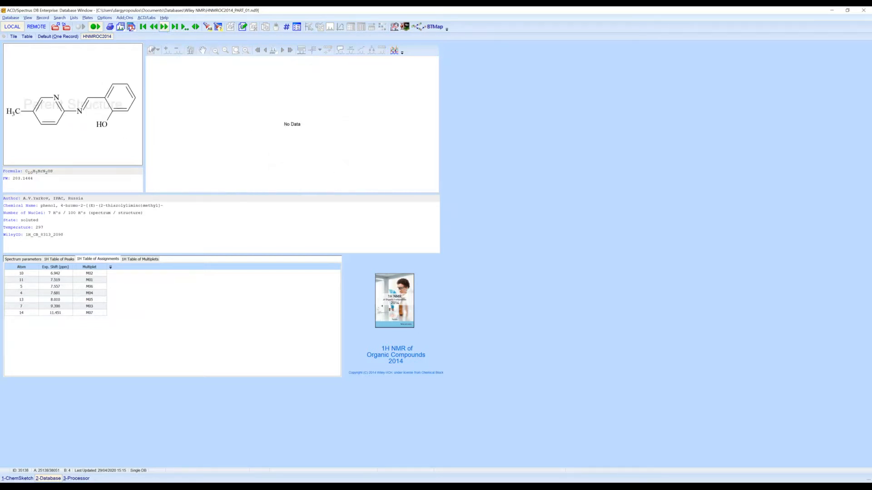
{"action": "left_click", "coordinate": [164, 26]}
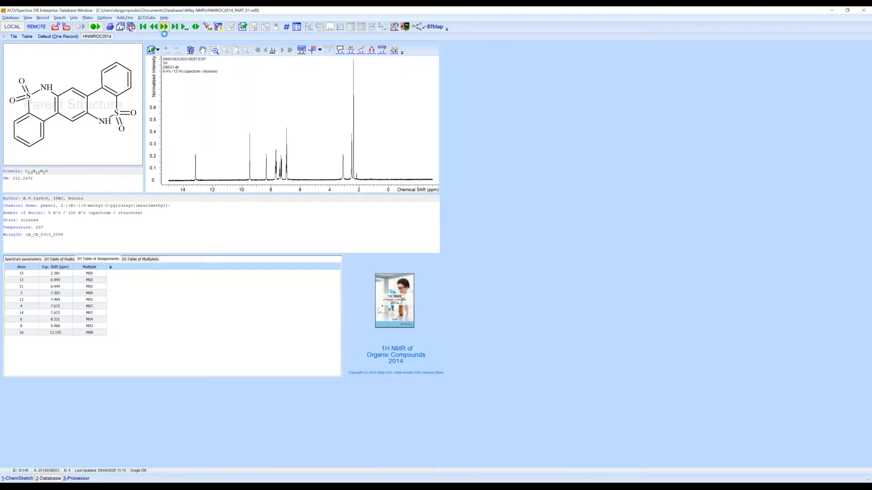
Go directly to record number 12345
{"action": "left_click", "coordinate": [185, 26]}
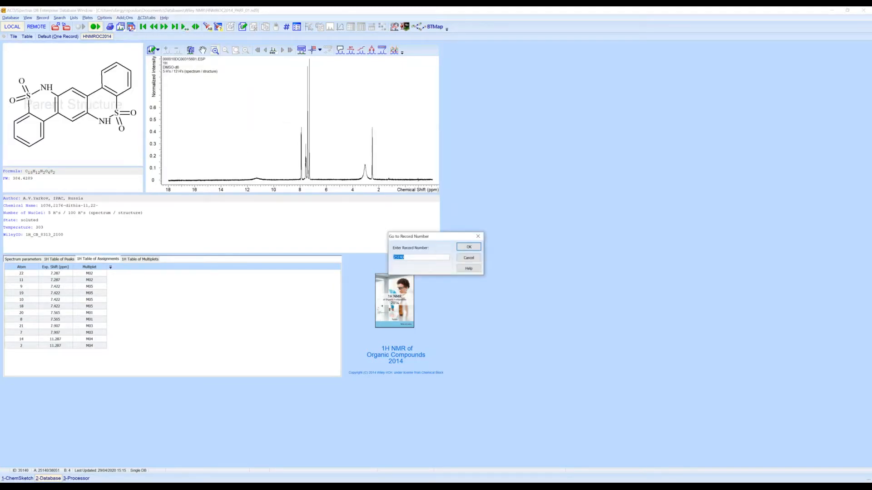
{"action": "type", "text": "12345"}
{"action": "left_click", "coordinate": [469, 247]}
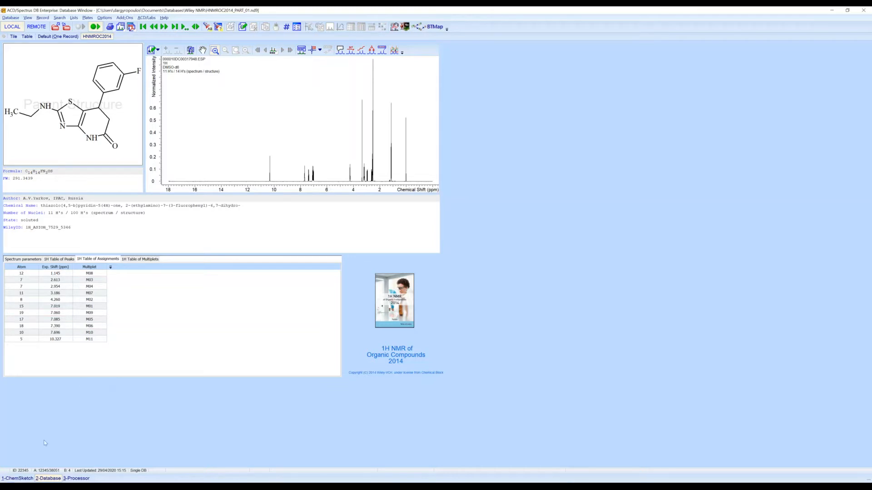
Run a substructure search of the database using the three linked benzene rings drawn in ChemSketch
{"action": "left_click", "coordinate": [21, 478]}
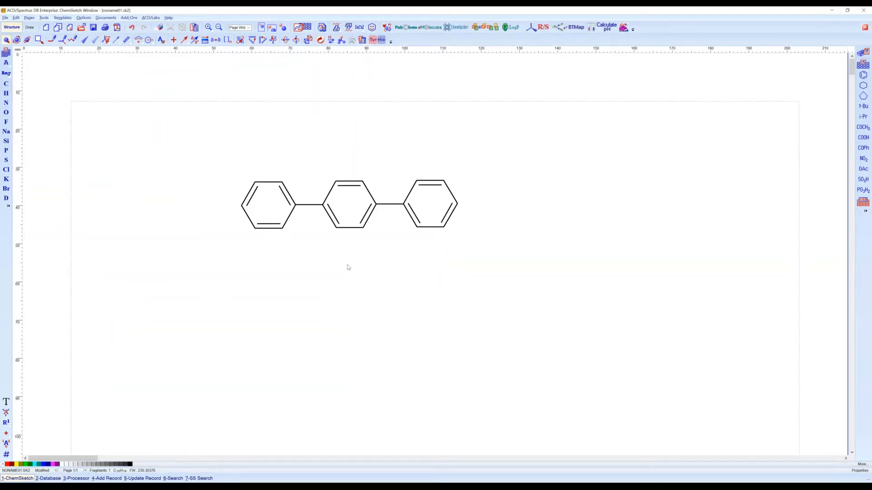
{"action": "left_click", "coordinate": [175, 479]}
{"action": "left_click", "coordinate": [201, 480]}
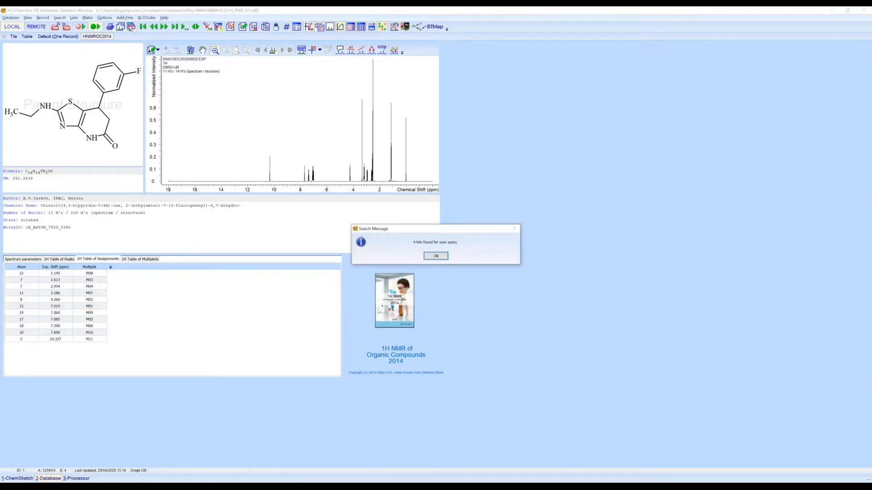
{"action": "left_click", "coordinate": [436, 256]}
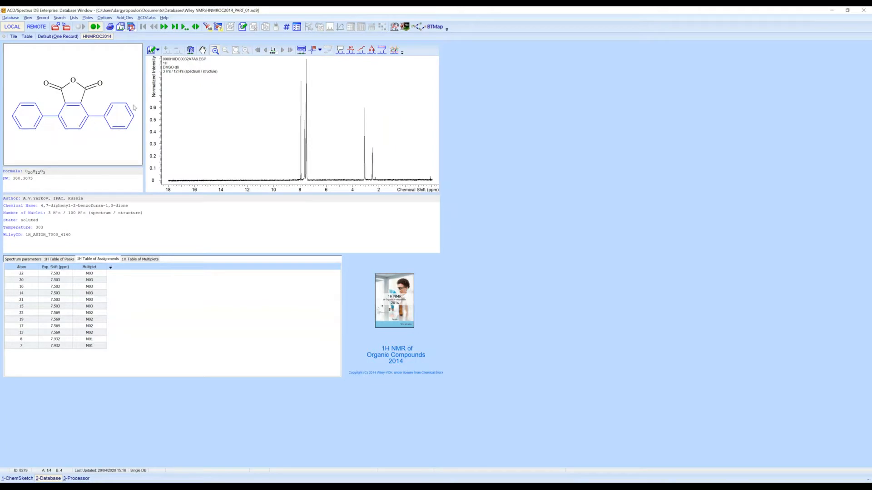
Show the second search hit, open its spectrum in the Processor and zoom horizontally to about 9.2–6.9 ppm
{"action": "left_click", "coordinate": [164, 27]}
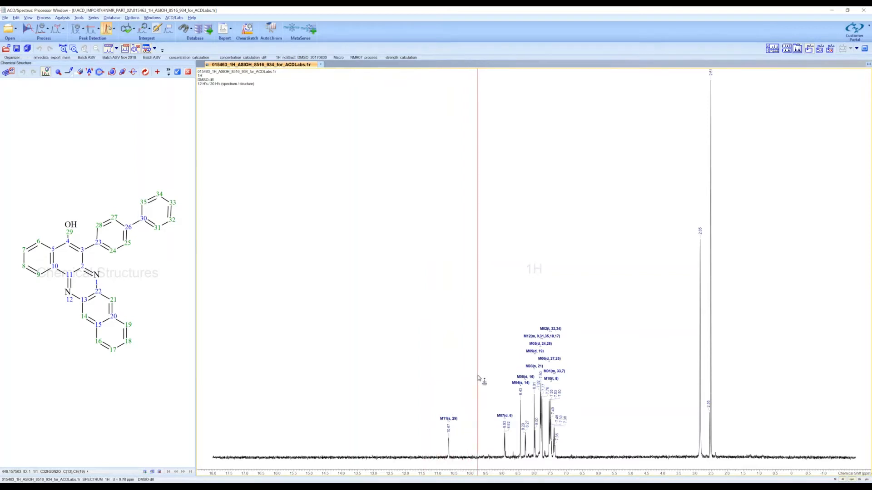
{"action": "scroll", "coordinate": [478, 378], "scroll_direction": "up", "scroll_amount": 5}
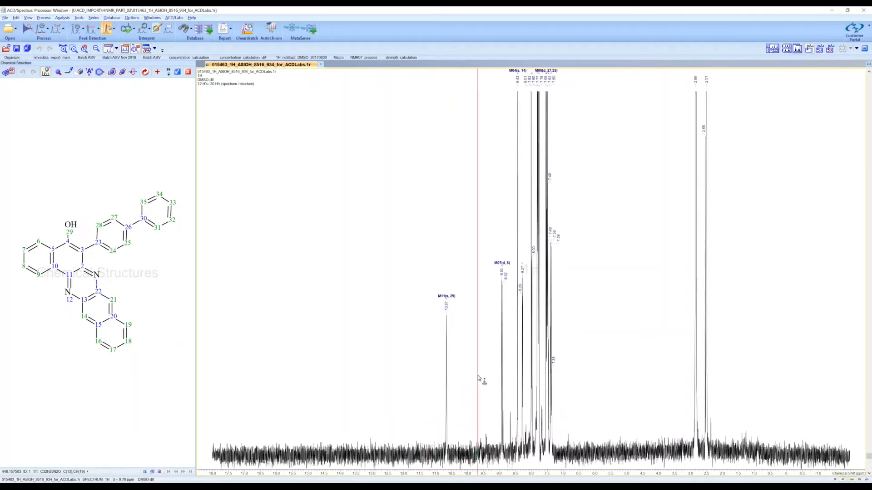
{"action": "scroll", "coordinate": [477, 377], "scroll_direction": "down", "scroll_amount": 3}
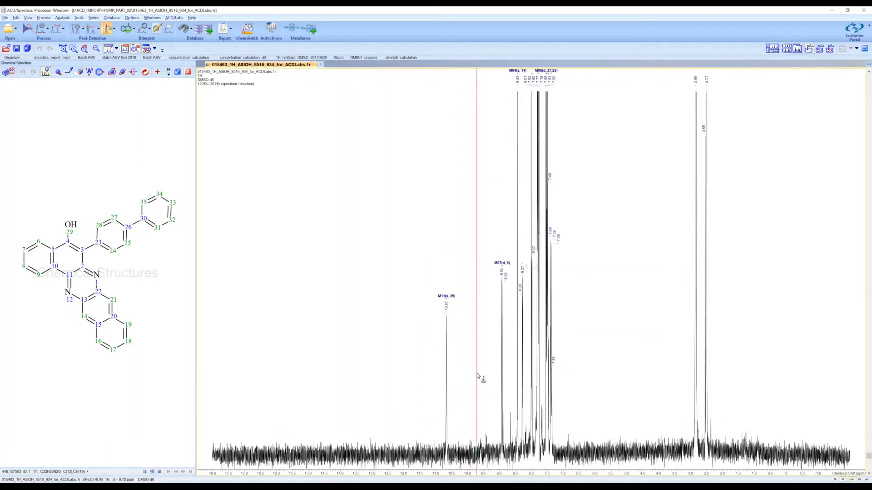
{"action": "scroll", "coordinate": [477, 377], "scroll_direction": "down", "scroll_amount": 2}
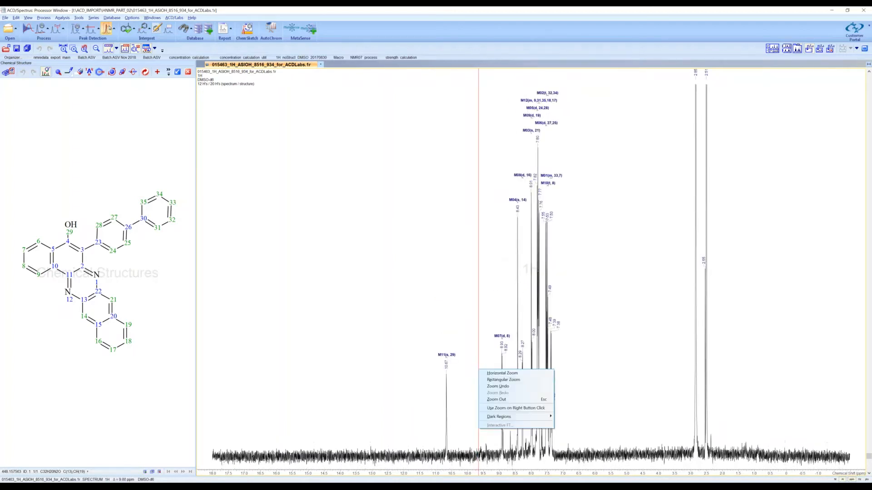
{"action": "right_click", "coordinate": [479, 369]}
{"action": "left_click", "coordinate": [499, 372]}
{"action": "left_click_drag", "start_coordinate": [492, 378], "coordinate": [567, 383]}
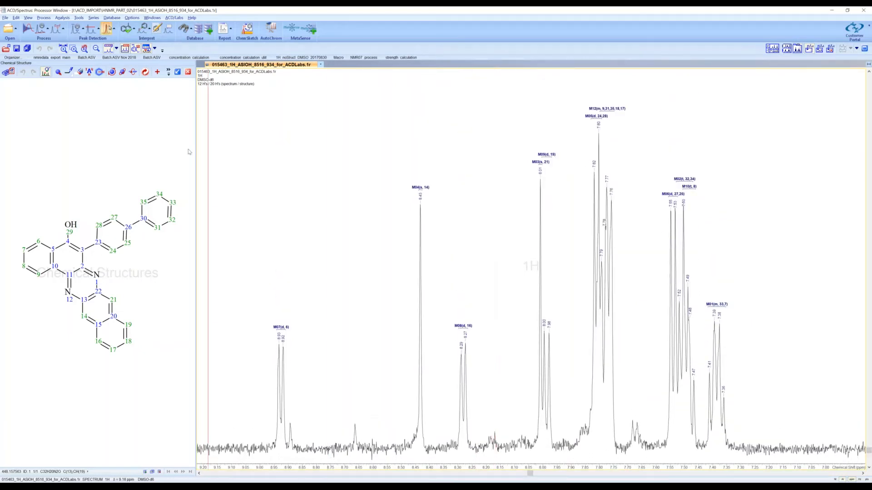
Return to the database and examine the data search's available data names, conditions and additional criteria without running it
{"action": "left_click", "coordinate": [198, 30]}
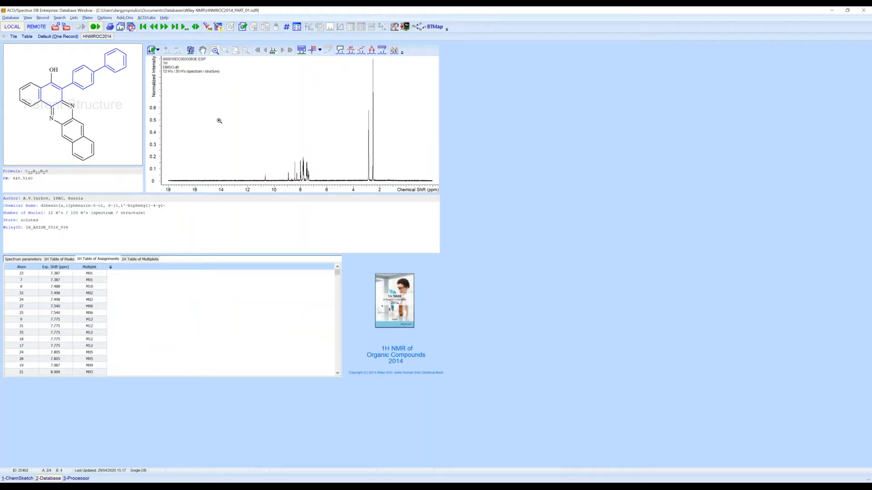
{"action": "left_click", "coordinate": [60, 18]}
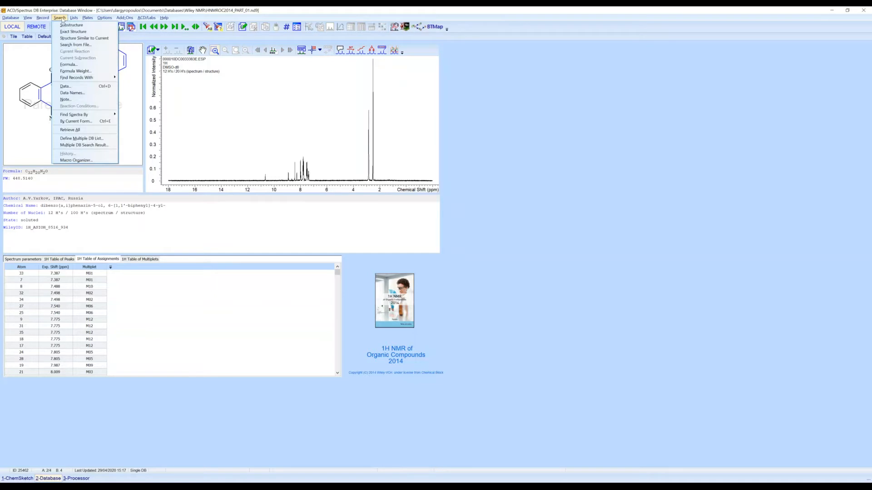
{"action": "left_click", "coordinate": [77, 88]}
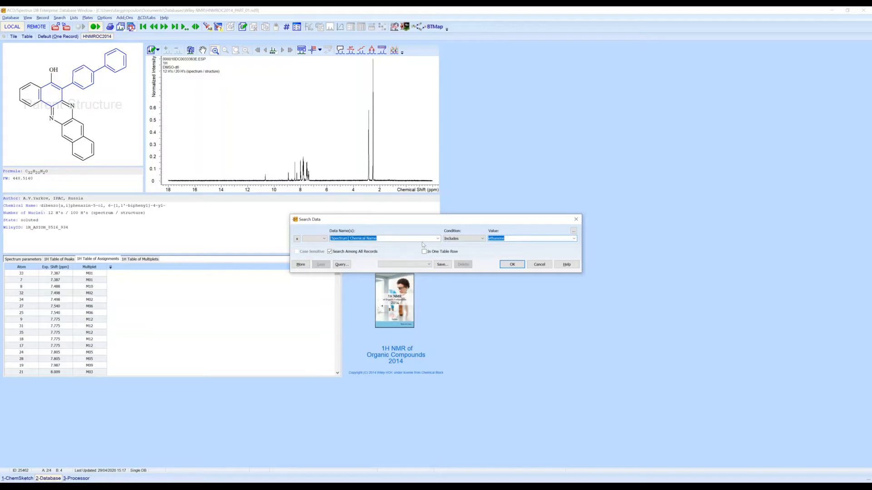
{"action": "left_click", "coordinate": [438, 238]}
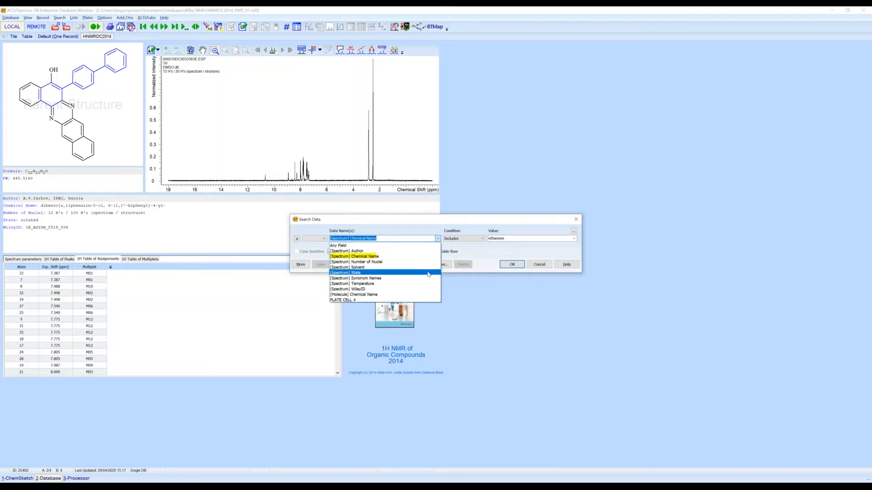
{"action": "left_click", "coordinate": [426, 228]}
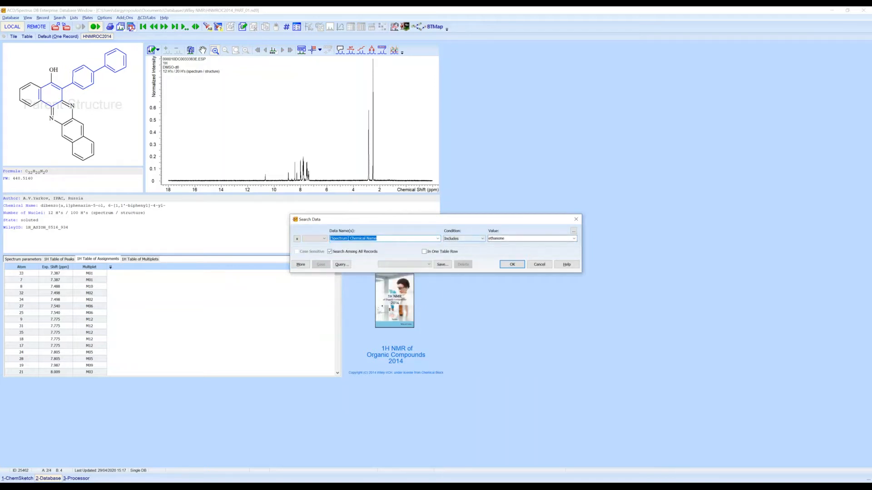
{"action": "left_click", "coordinate": [483, 239]}
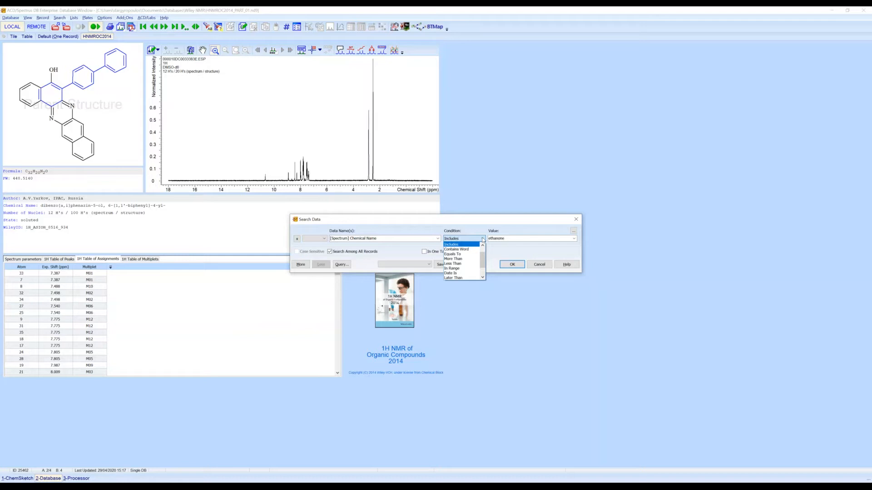
{"action": "left_click", "coordinate": [426, 230]}
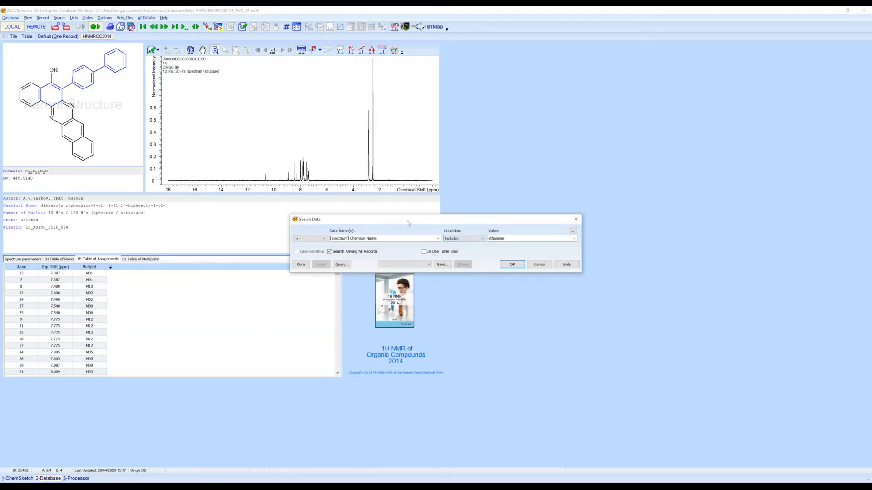
{"action": "left_click", "coordinate": [302, 265]}
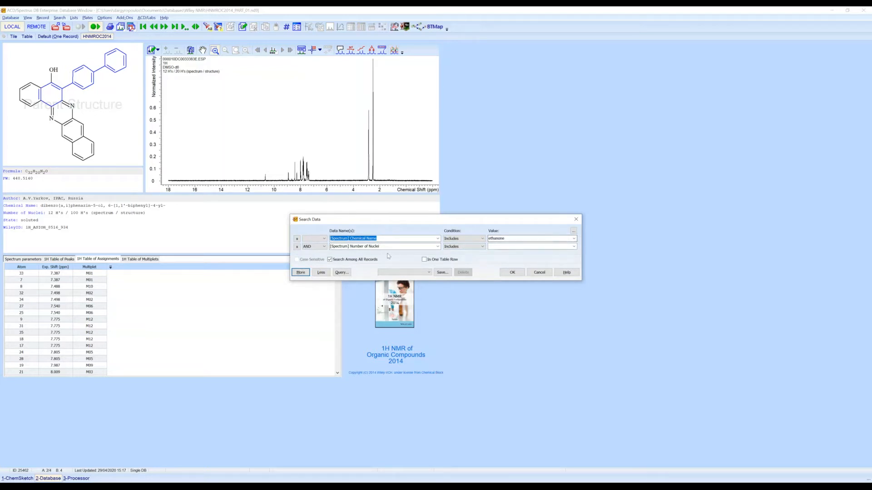
{"action": "left_click", "coordinate": [540, 273]}
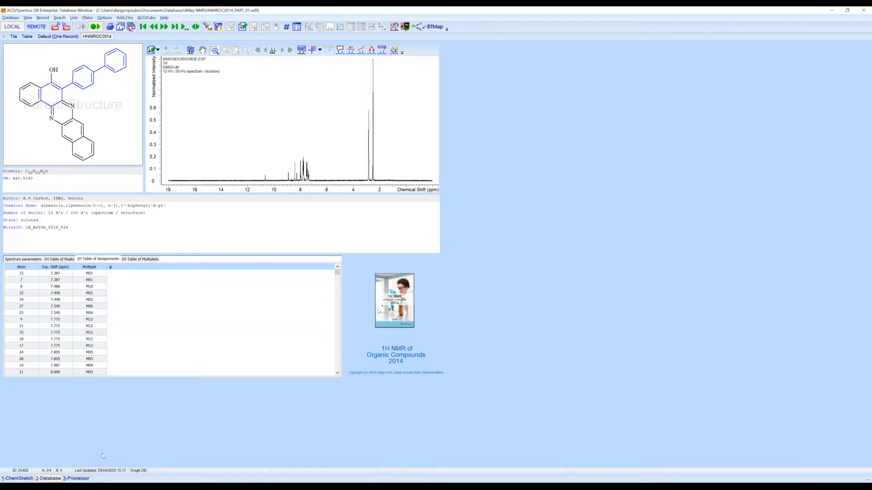
Switch to the Processor window and load the 21_F_1H.esp spectrum
{"action": "left_click", "coordinate": [84, 479]}
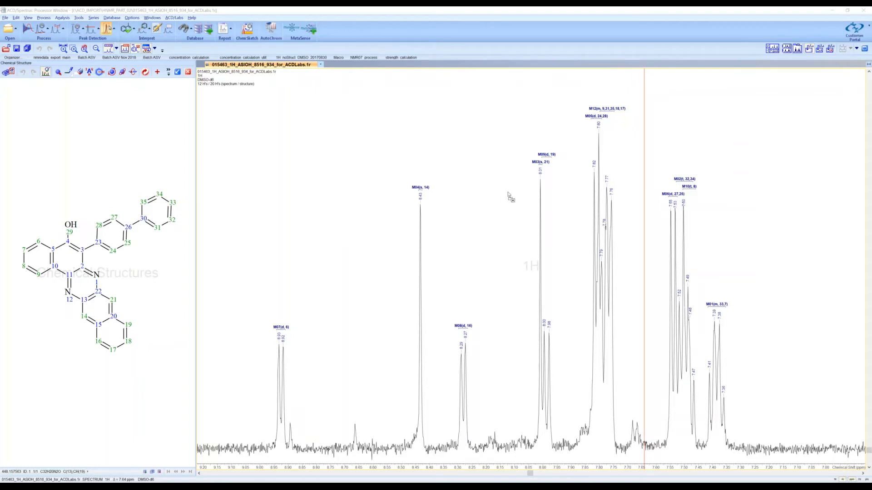
{"action": "left_click_drag", "start_coordinate": [508, 193], "coordinate": [508, 193]}
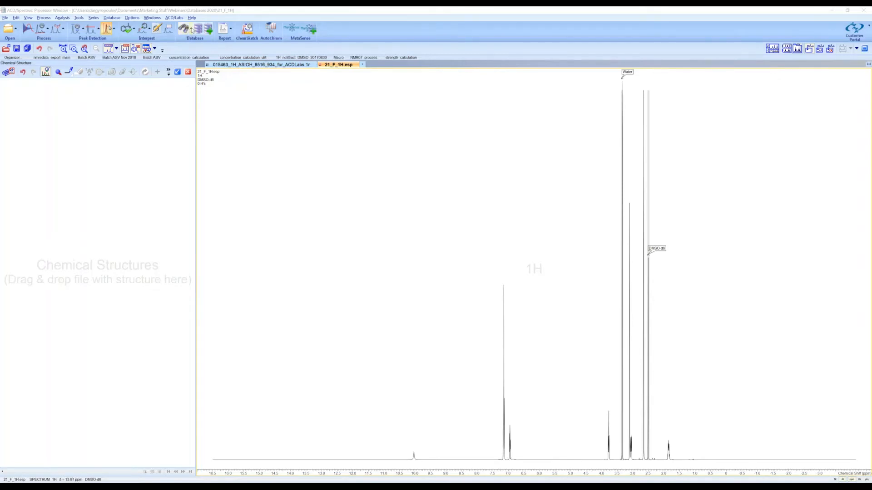
Run a similarity search for the 21_F_1H spectrum in the selected databases, limited to 20 hits and ranged by Euclidean distance
{"action": "left_click", "coordinate": [192, 30]}
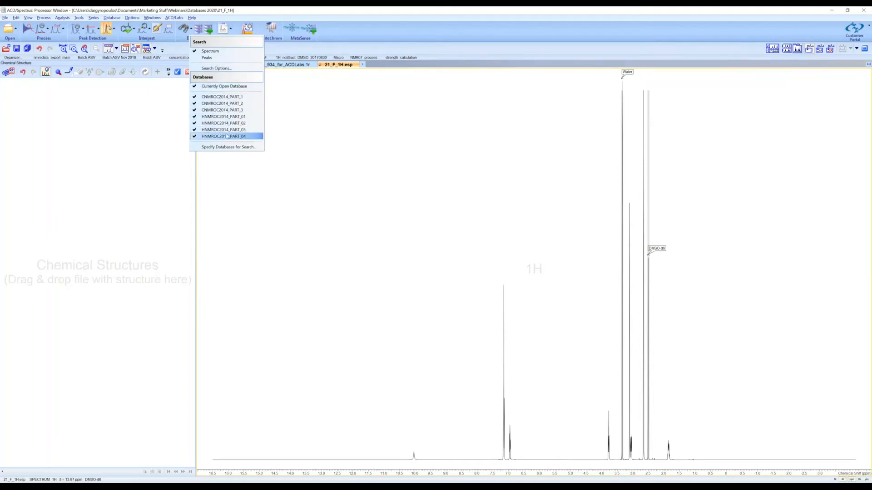
{"action": "left_click", "coordinate": [223, 98]}
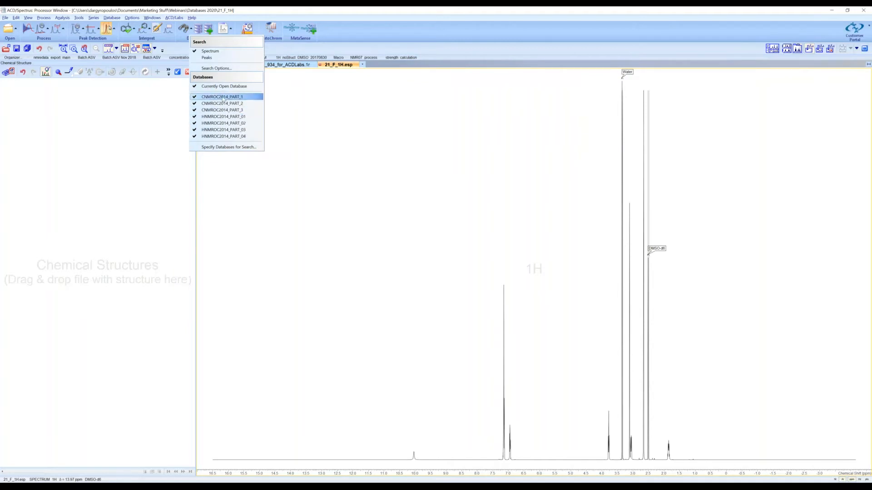
{"action": "left_click", "coordinate": [224, 68]}
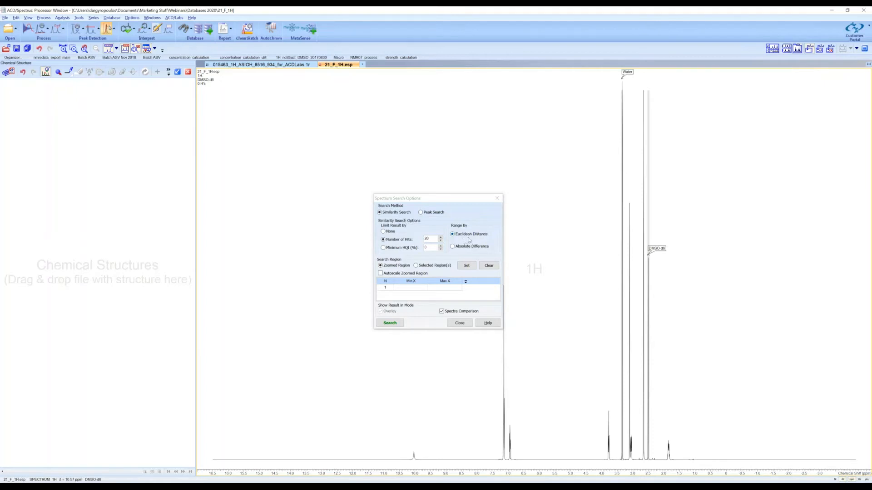
{"action": "left_click", "coordinate": [390, 323]}
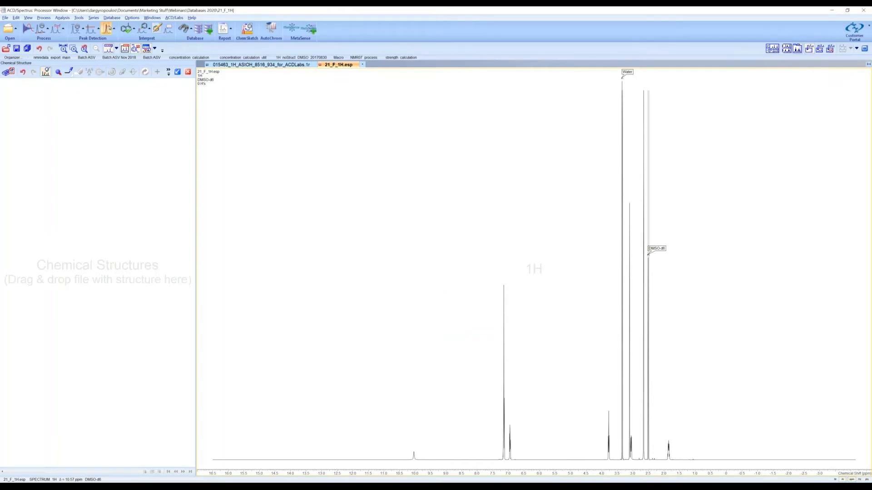
{"action": "left_click", "coordinate": [111, 17]}
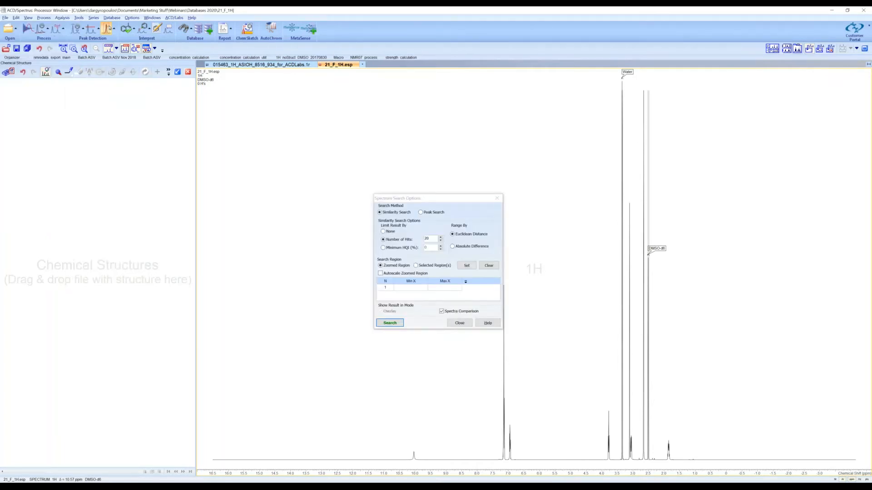
{"action": "left_click", "coordinate": [392, 320]}
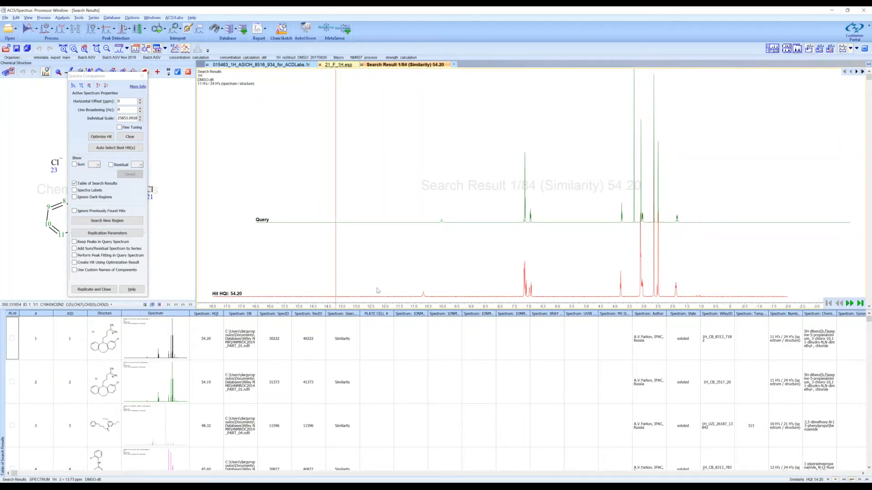
Zoom the query and best-hit comparison horizontally to about 4.3–1.4 ppm
{"action": "right_click", "coordinate": [602, 262]}
{"action": "left_click", "coordinate": [627, 267]}
{"action": "left_click_drag", "start_coordinate": [678, 280], "coordinate": [689, 282]}
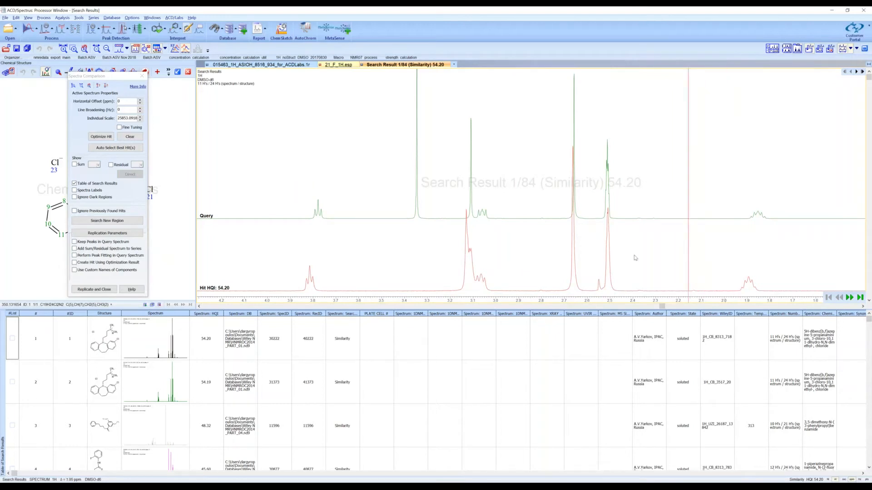
Browse the lower-ranked similarity hits down to hit 6, and close the search results and search options
{"action": "left_click", "coordinate": [593, 254]}
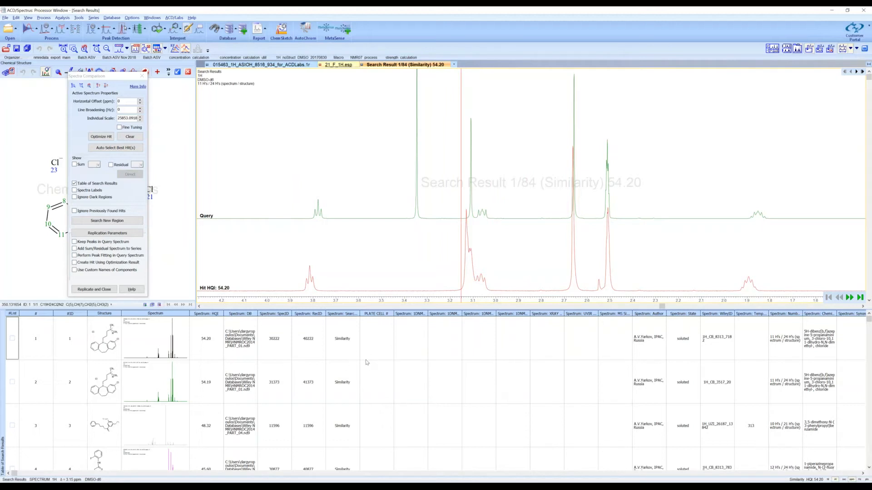
{"action": "scroll", "coordinate": [366, 363], "scroll_direction": "down", "scroll_amount": 2}
{"action": "scroll", "coordinate": [366, 363], "scroll_direction": "down", "scroll_amount": 3}
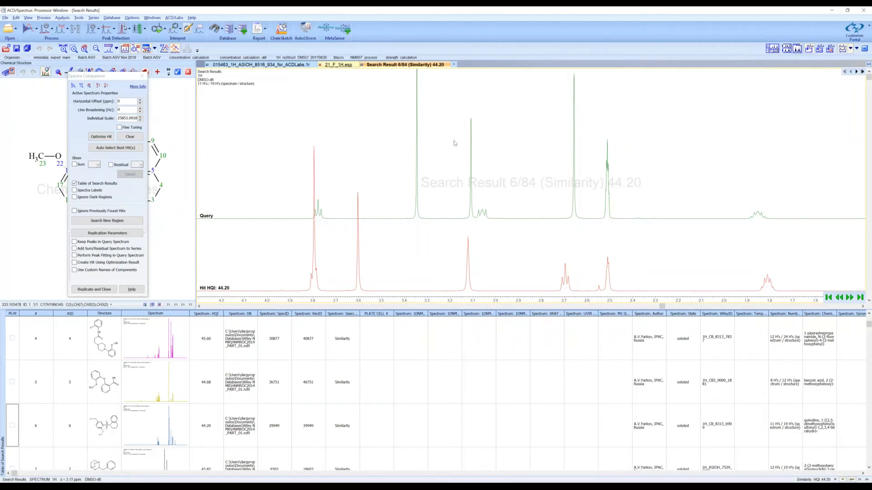
{"action": "left_click", "coordinate": [449, 64]}
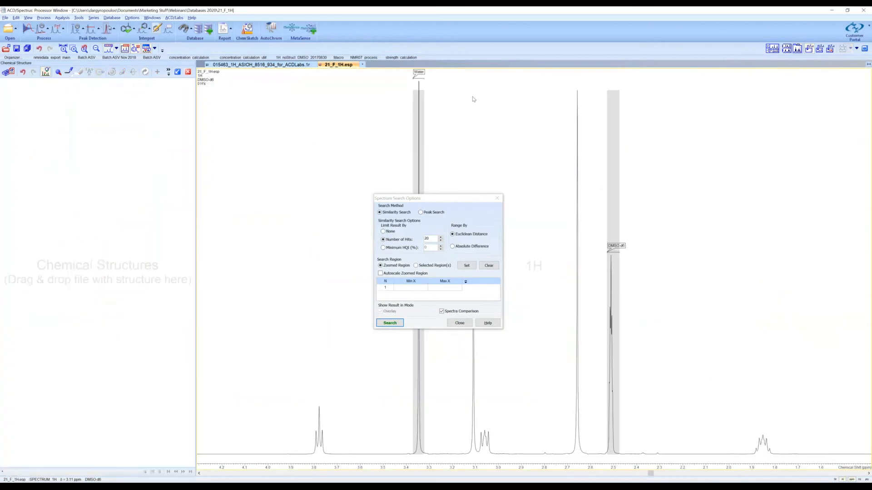
{"action": "left_click", "coordinate": [459, 323]}
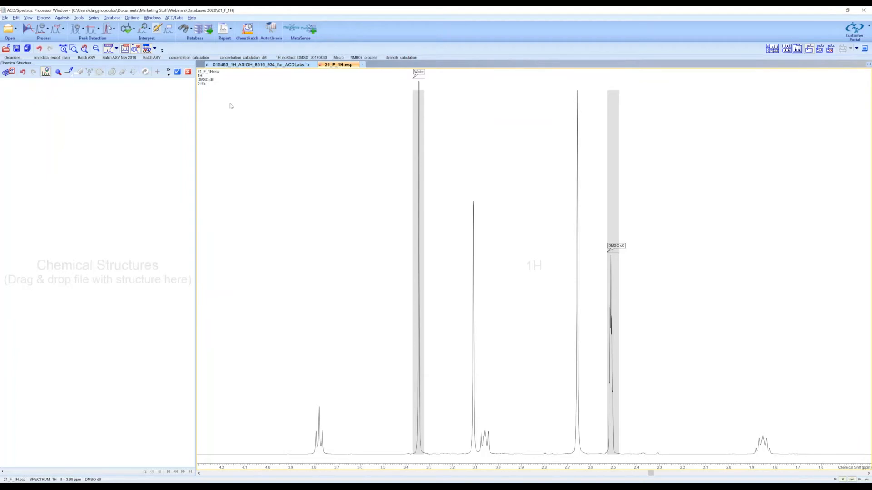
Switch to the Database window and close the HNMROC2014_PART_01 database
{"action": "left_click", "coordinate": [199, 28]}
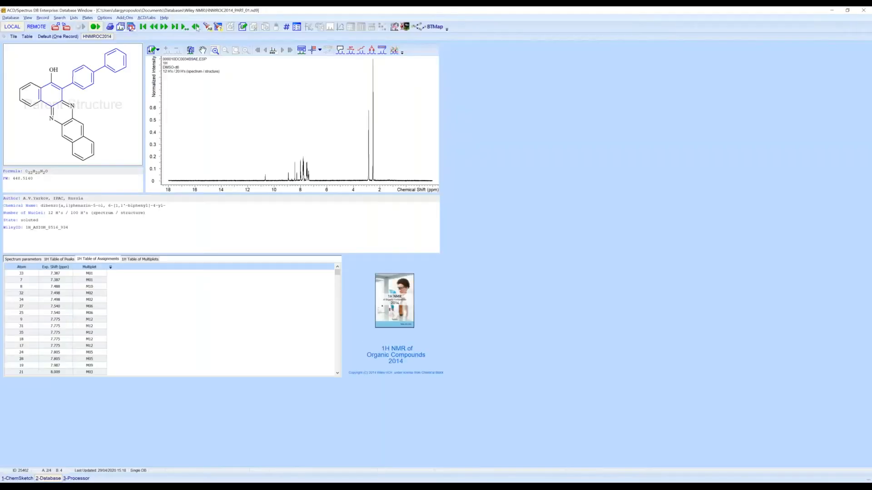
{"action": "left_click", "coordinate": [10, 17]}
{"action": "left_click", "coordinate": [11, 54]}
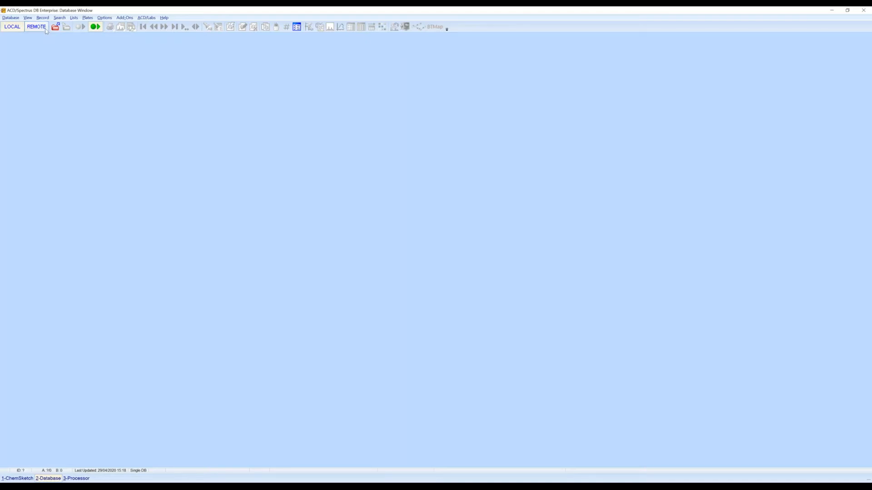
{"action": "left_click", "coordinate": [44, 28]}
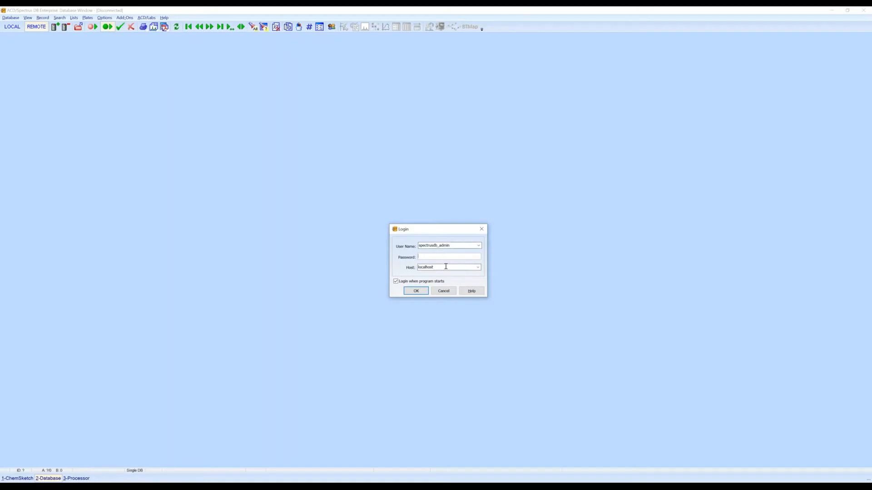
{"action": "left_click", "coordinate": [448, 293]}
{"action": "left_click", "coordinate": [13, 27]}
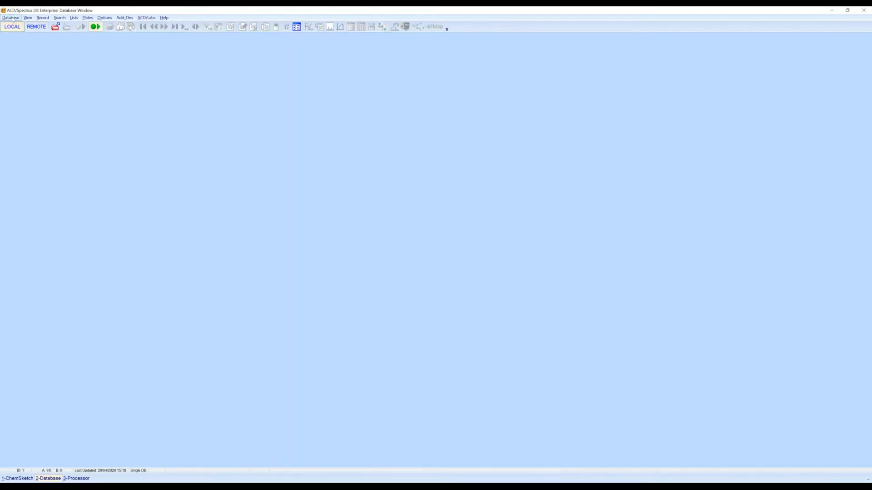
Create a new local database named testdb in the Databases 2020 folder, without passwords and with compression applied
{"action": "left_click", "coordinate": [11, 18]}
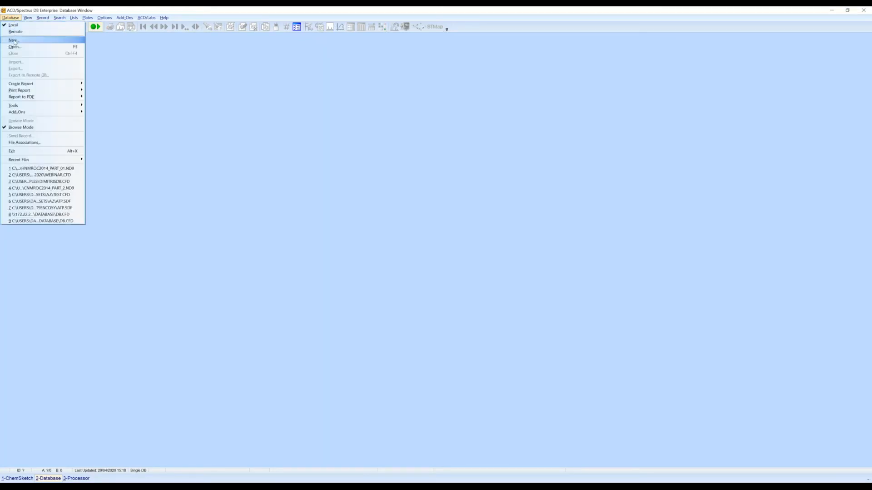
{"action": "left_click", "coordinate": [14, 40]}
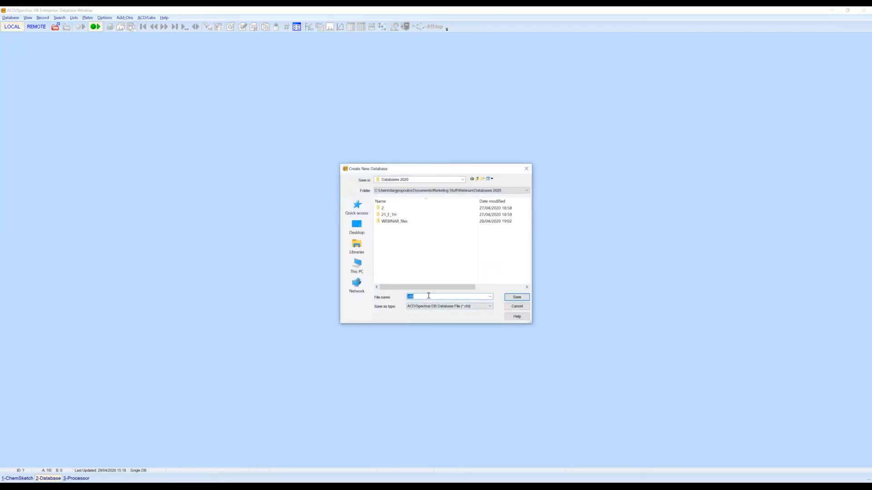
{"action": "type", "text": "testdb"}
{"action": "left_click", "coordinate": [520, 298]}
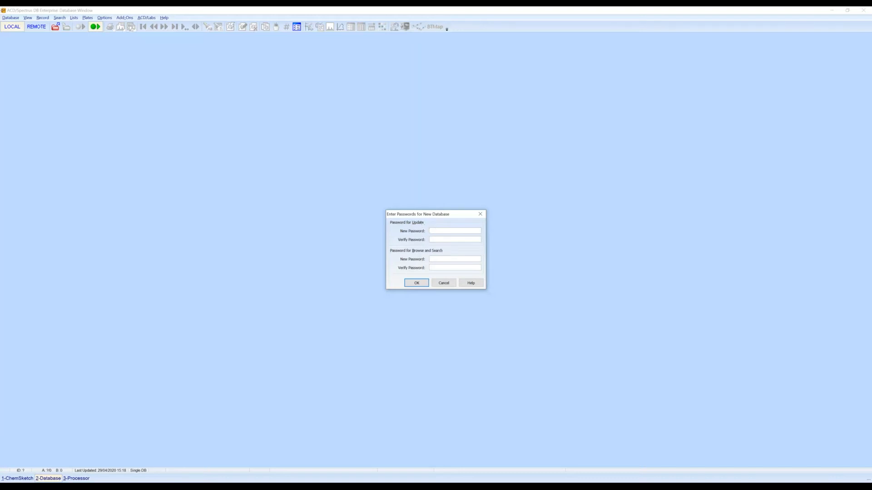
{"action": "left_click", "coordinate": [411, 284]}
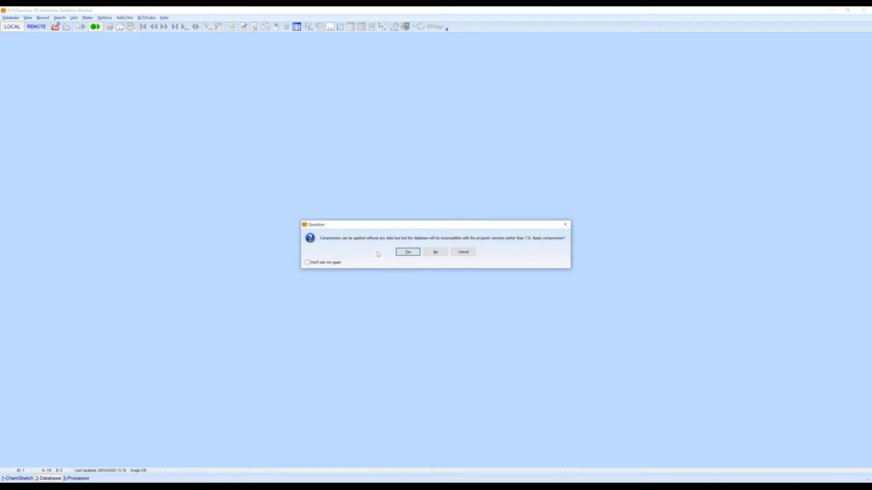
{"action": "left_click", "coordinate": [406, 252]}
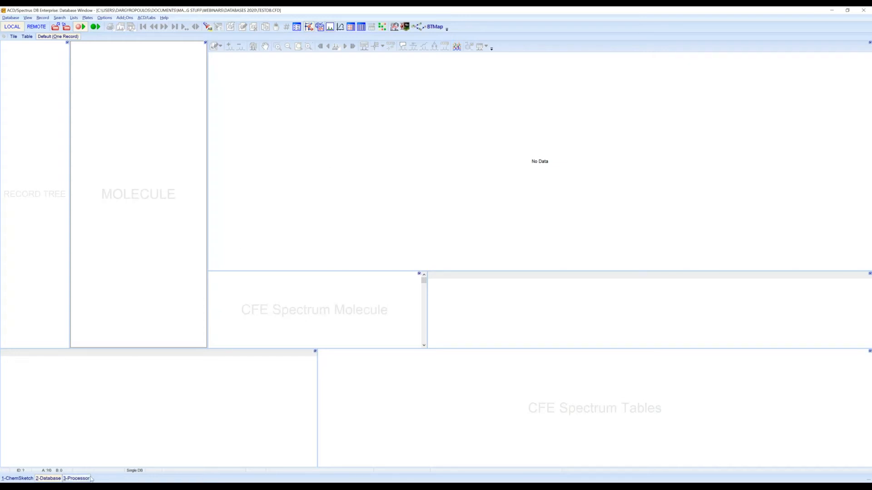
Load the Artemisinine project in the Processor window and display its 1H, COSY and 13C spectra in turn
{"action": "left_click", "coordinate": [76, 479]}
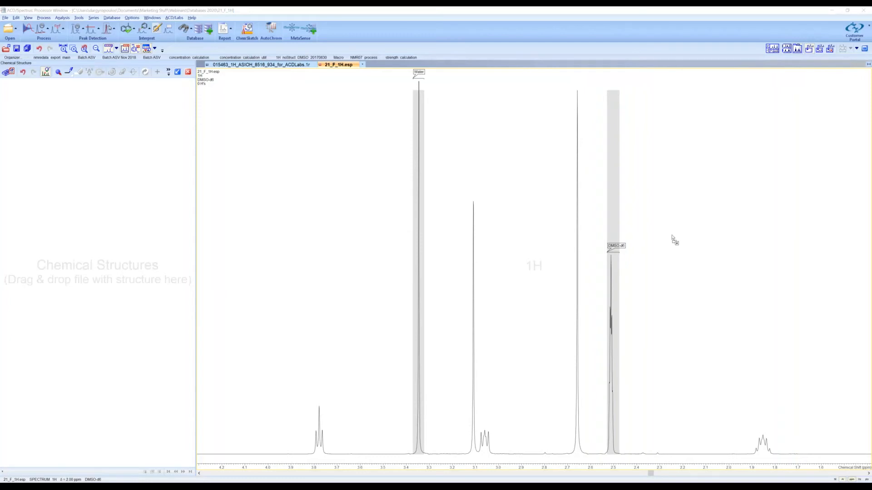
{"action": "left_click_drag", "start_coordinate": [674, 239], "coordinate": [674, 241]}
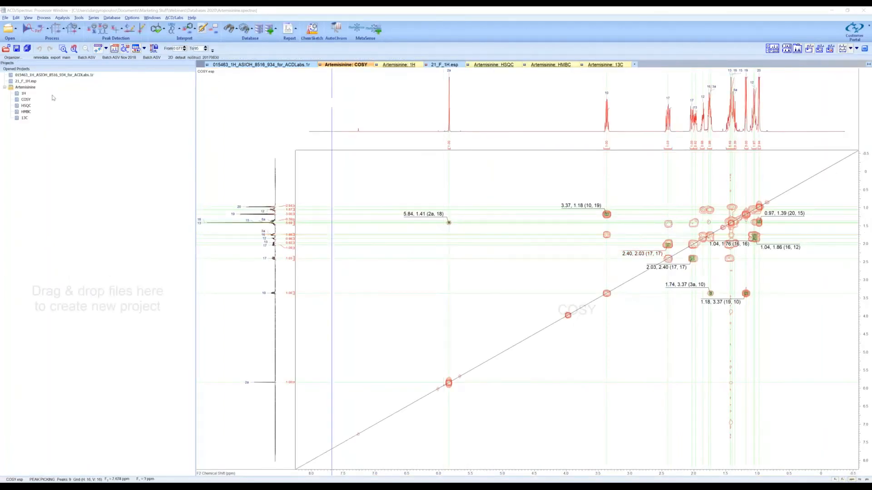
{"action": "double_click", "coordinate": [25, 94]}
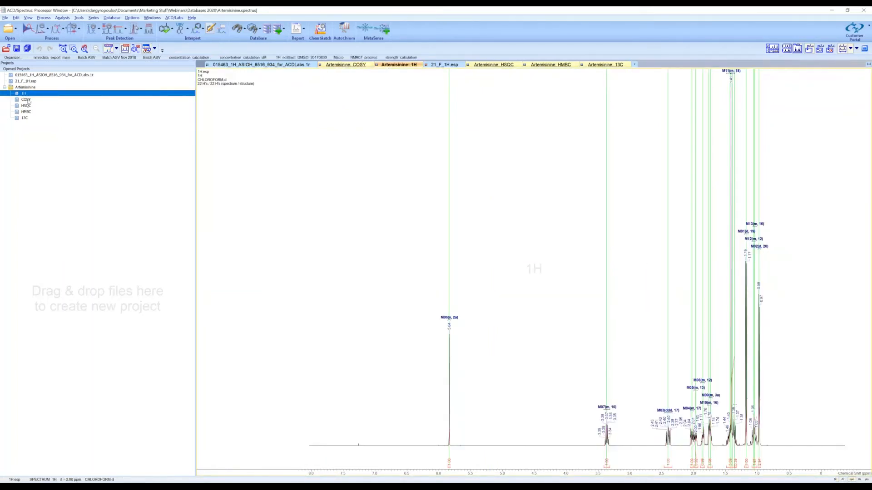
{"action": "double_click", "coordinate": [26, 100]}
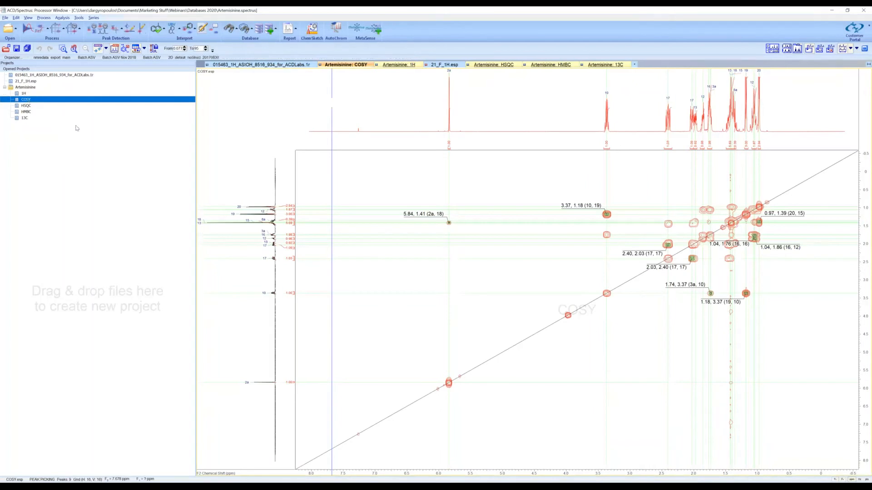
{"action": "double_click", "coordinate": [25, 118]}
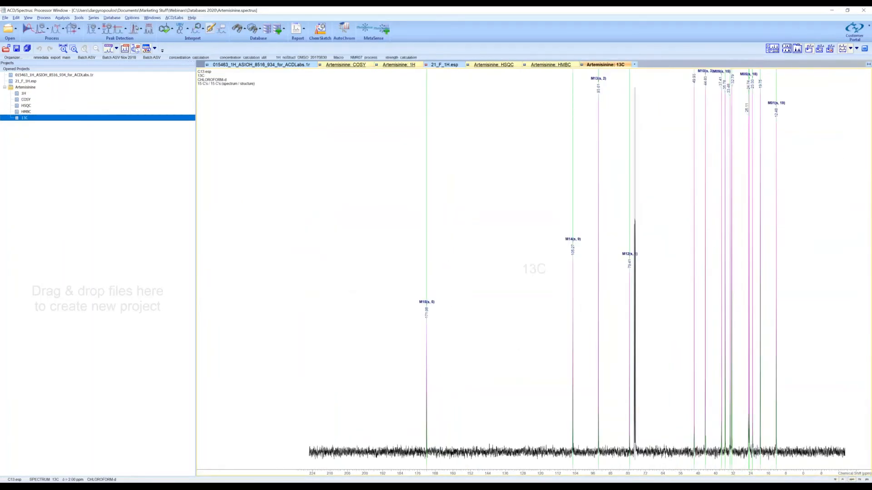
Show the chemical structure alongside the 13C spectrum and dock it beneath the project list
{"action": "left_click", "coordinate": [135, 49]}
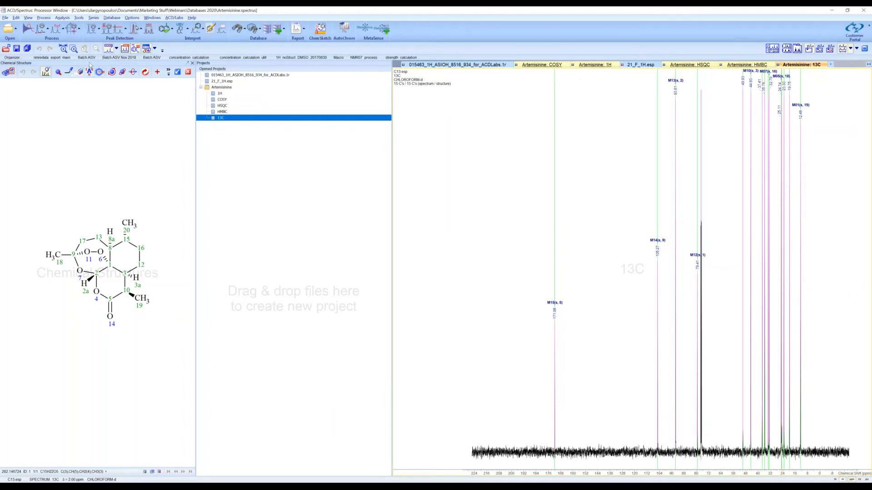
{"action": "left_click_drag", "start_coordinate": [89, 65], "coordinate": [274, 477]}
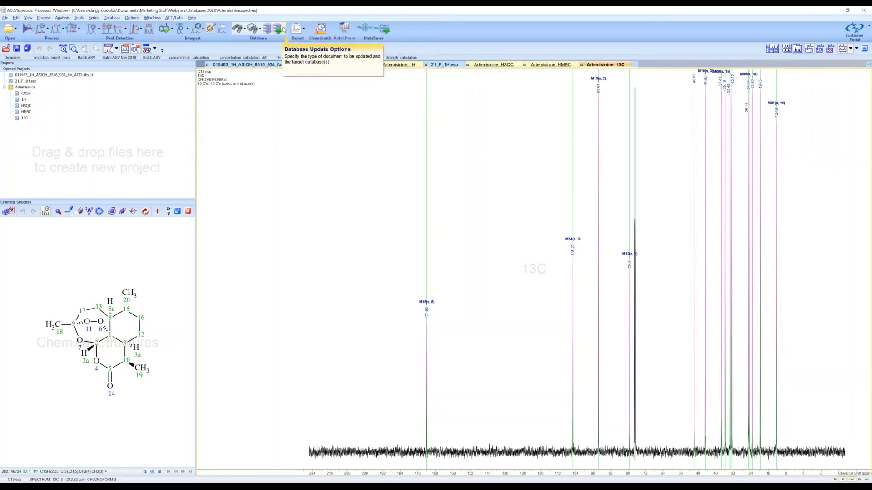
Check that the update targets TESTDB with the document type Project, and update the database with the Artemisinine project
{"action": "left_click", "coordinate": [283, 30]}
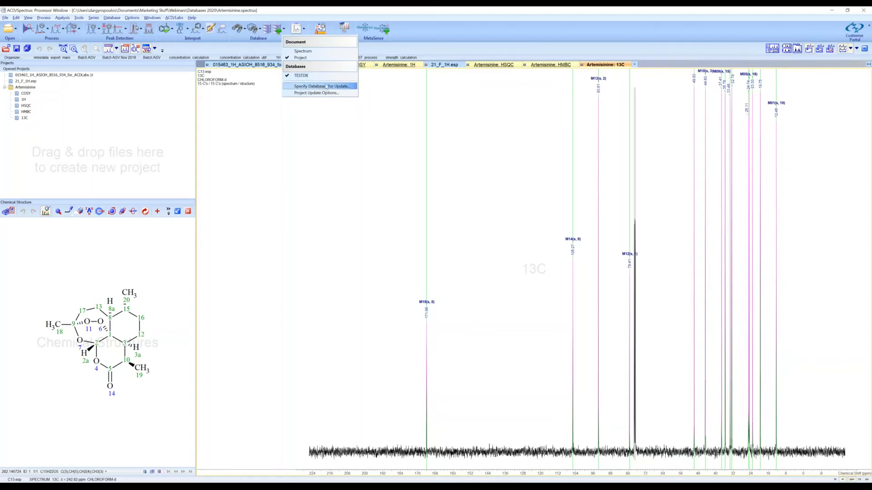
{"action": "left_click", "coordinate": [375, 50]}
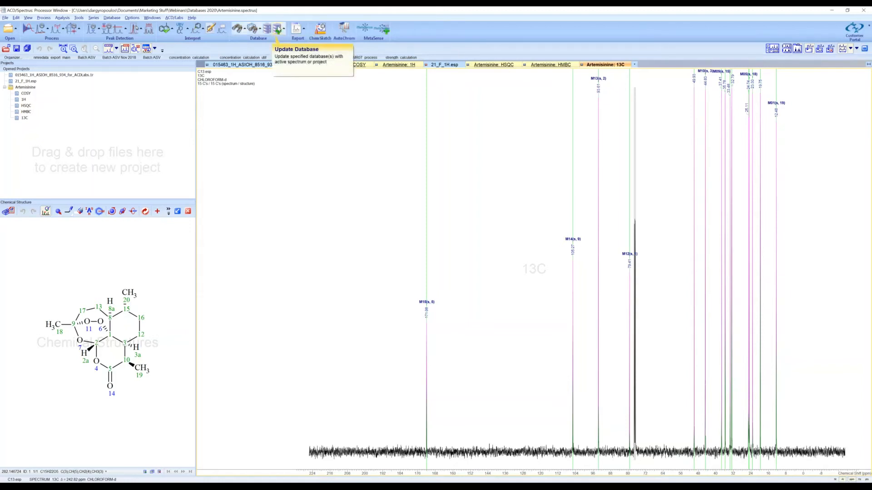
{"action": "left_click", "coordinate": [277, 30]}
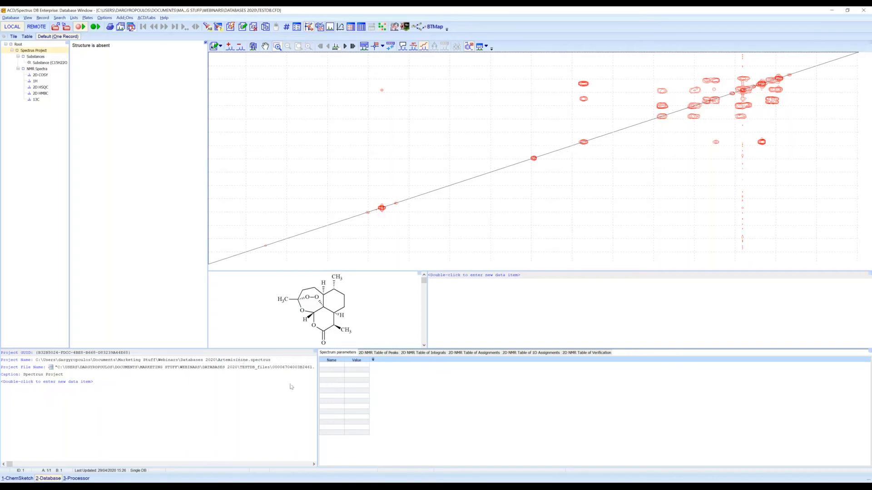
Examine the COSY peak table of the stored record and step through its spectra to the 2D HSQC
{"action": "left_click", "coordinate": [388, 353]}
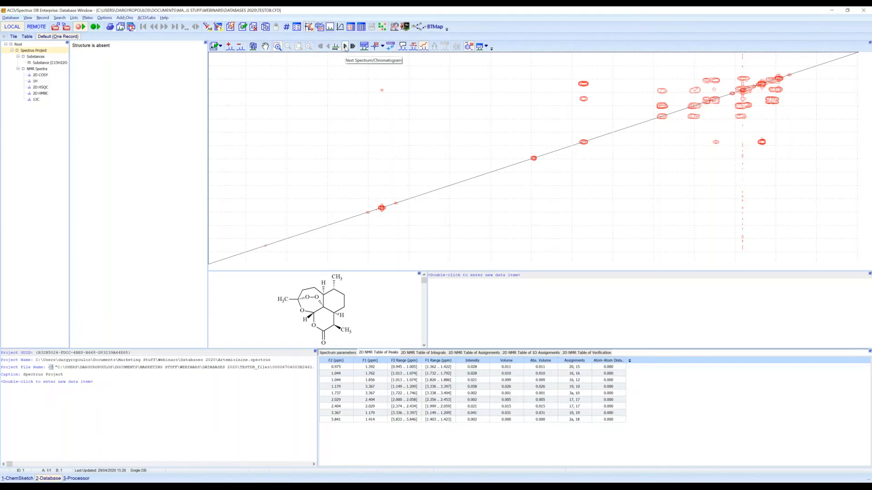
{"action": "left_click", "coordinate": [345, 48]}
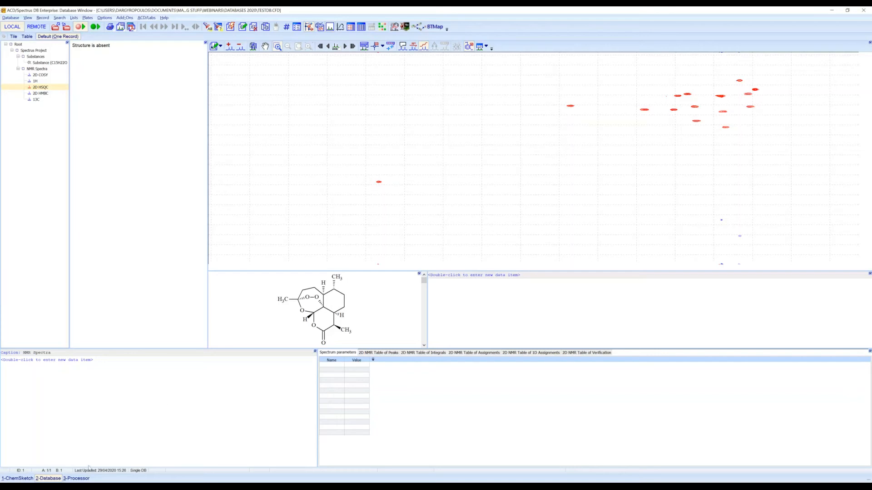
Return to the Processor window and examine the commands for updating the NMR predictor databases without running any
{"action": "left_click", "coordinate": [77, 478]}
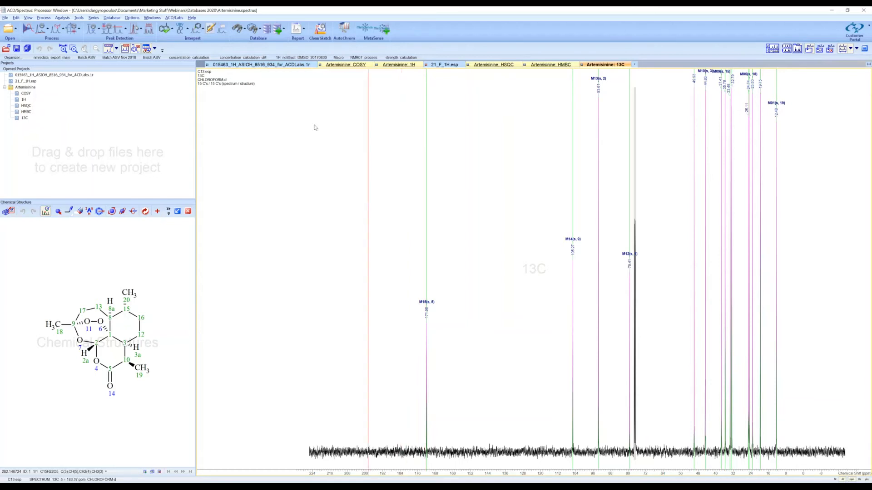
{"action": "left_click", "coordinate": [112, 18]}
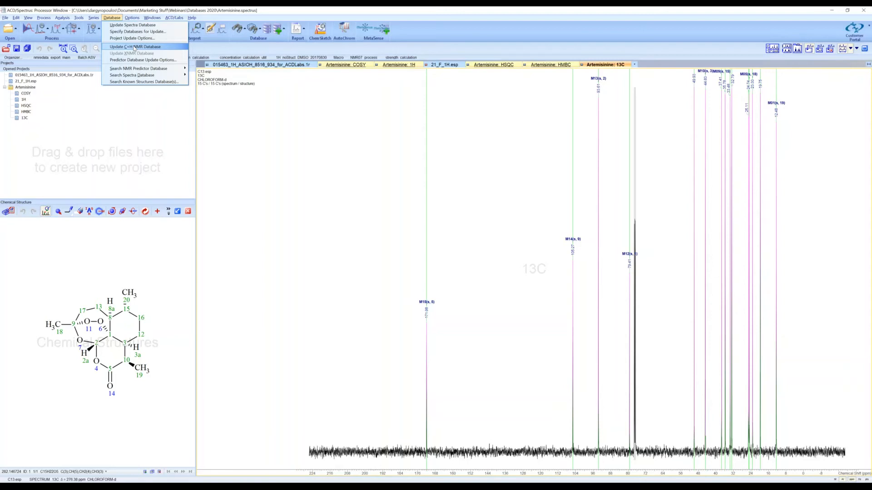
{"action": "left_click", "coordinate": [288, 51]}
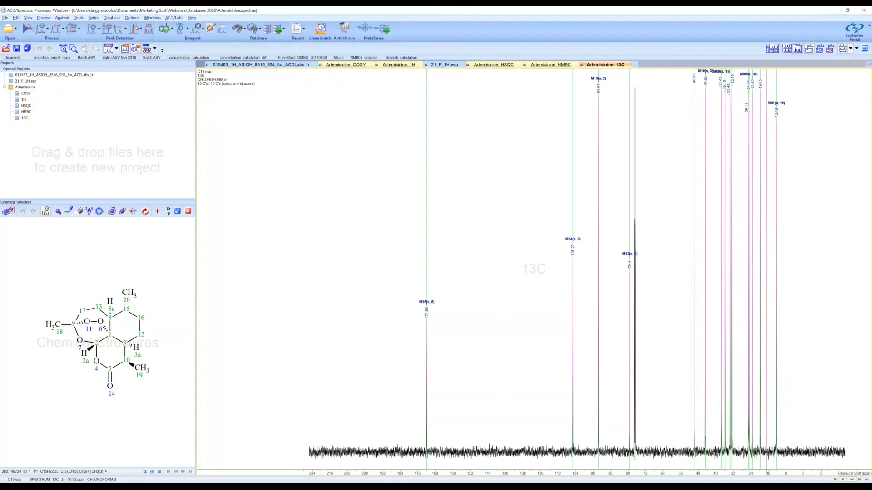
Load the Databases 2020.002.001.1r 13C spectrum and automatically pick its peaks and multiplets above the baseline noise
{"action": "key", "text": "alt+Tab"}
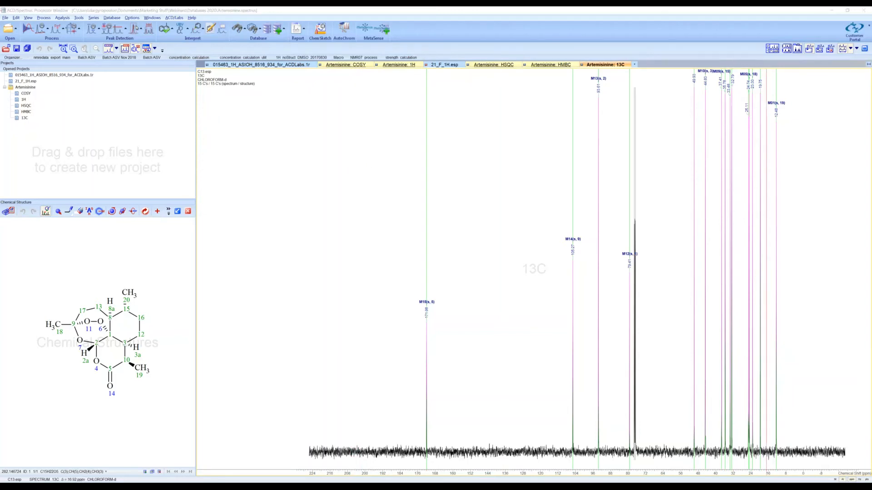
{"action": "left_click_drag", "start_coordinate": [790, 168], "coordinate": [544, 213]}
{"action": "left_click_drag", "start_coordinate": [545, 216], "coordinate": [545, 217]}
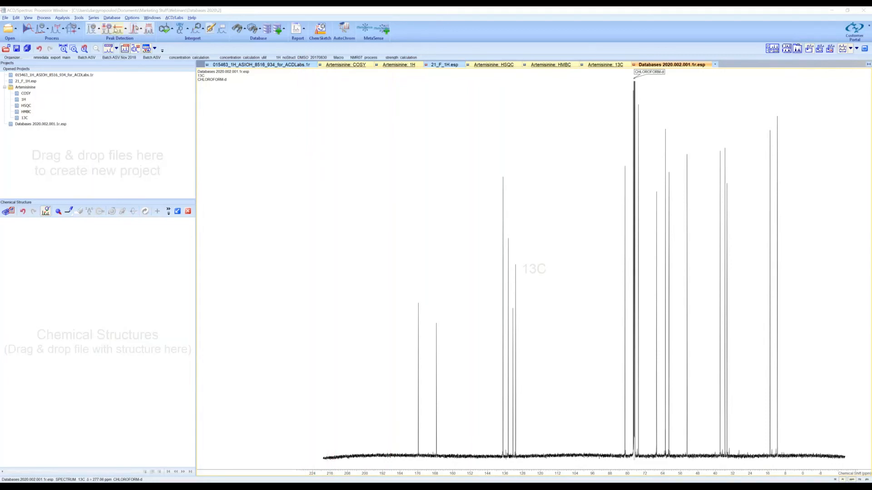
{"action": "left_click", "coordinate": [115, 31]}
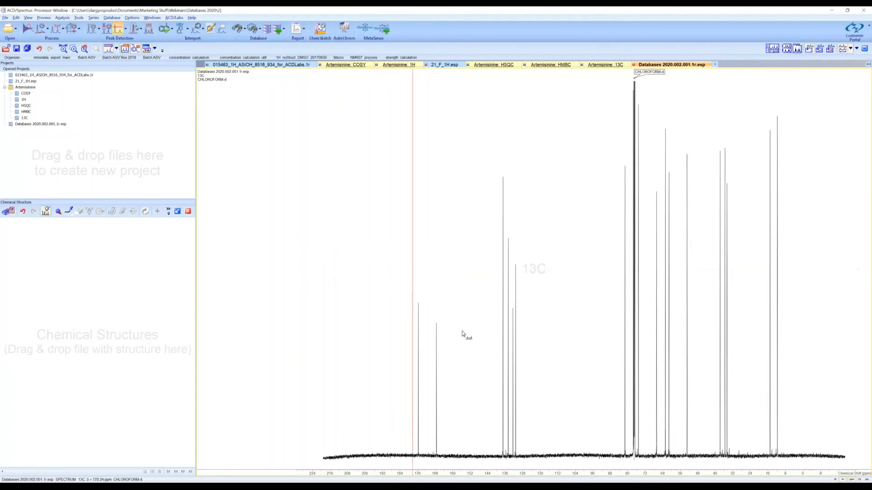
{"action": "left_click", "coordinate": [468, 402]}
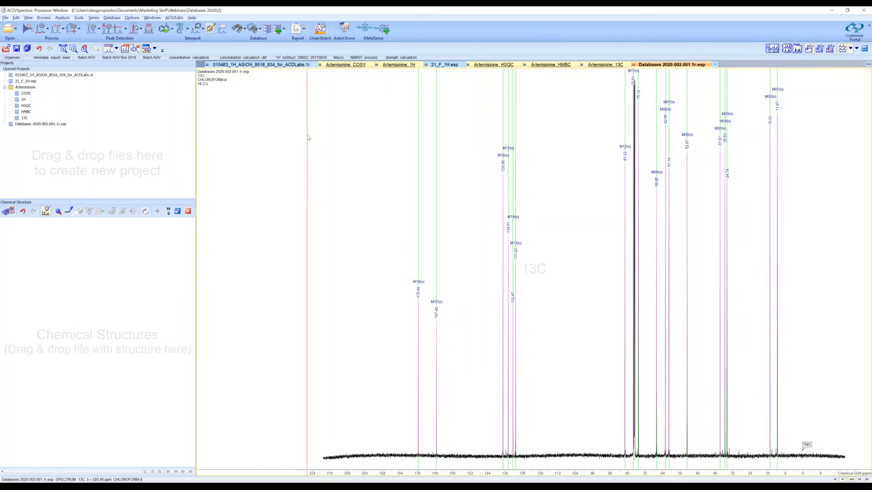
Set up a known-structure search by the 13C spectrum, limiting the monoisotopic mass from 351 to 352, and review the selected PubChem databases
{"action": "left_click", "coordinate": [253, 29]}
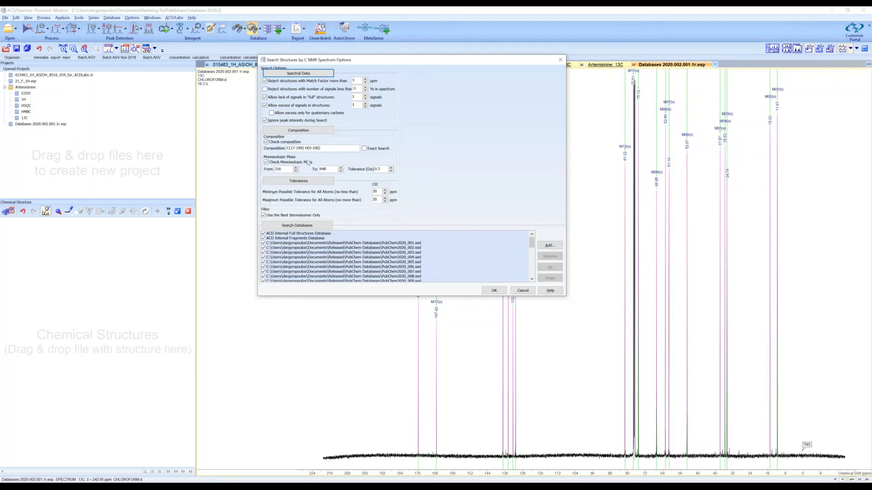
{"action": "left_click_drag", "start_coordinate": [284, 169], "coordinate": [271, 170]}
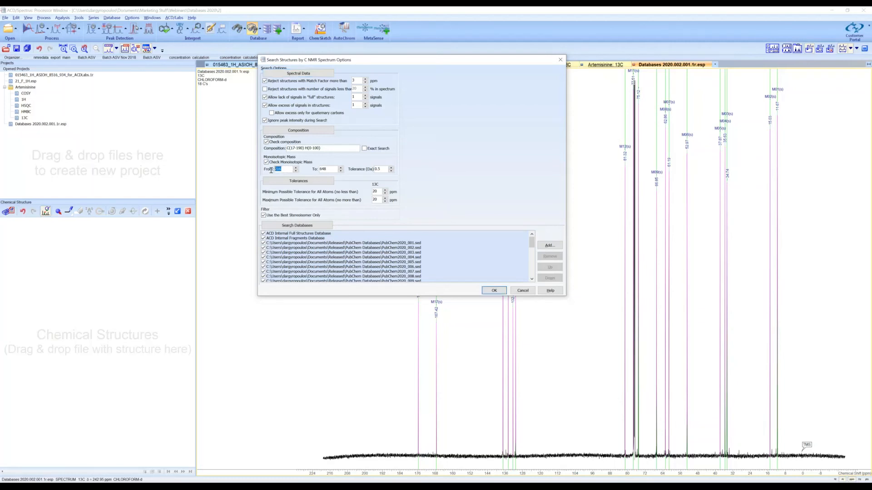
{"action": "type", "text": "3"}
{"action": "left_click_drag", "start_coordinate": [334, 169], "coordinate": [307, 170]}
{"action": "type", "text": "3"}
{"action": "left_click_drag", "start_coordinate": [533, 243], "coordinate": [507, 268]}
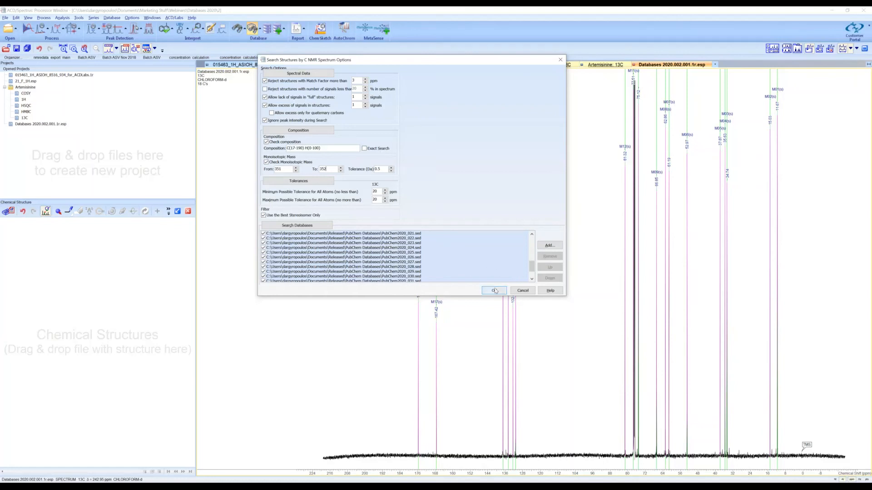
Run the structure search, accept the stereoisomer exclusion, and display the second hit against the query spectrum
{"action": "left_click", "coordinate": [494, 291]}
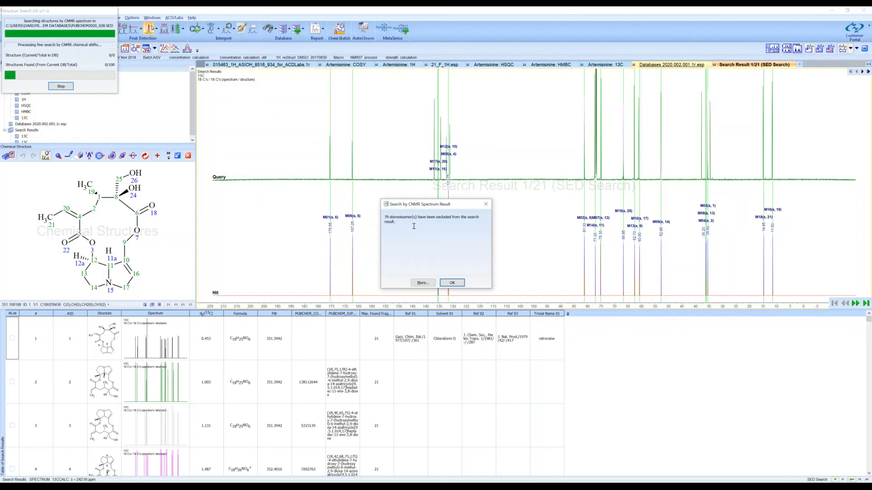
{"action": "left_click", "coordinate": [452, 283]}
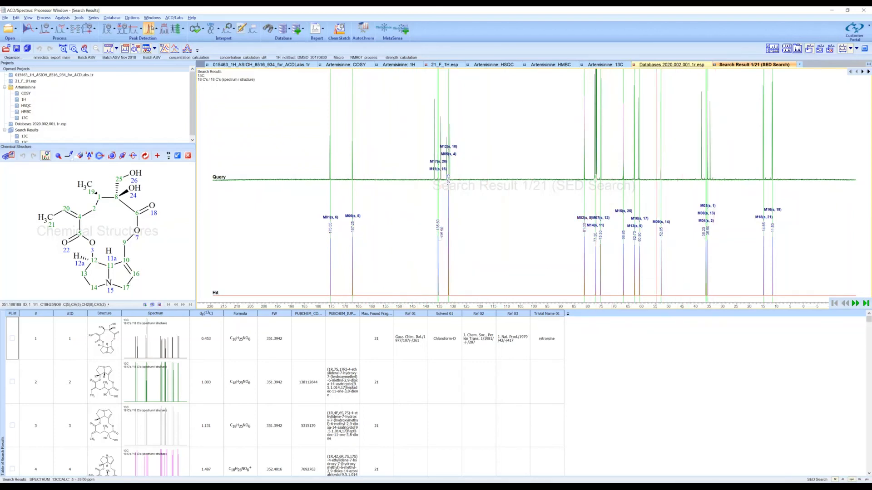
{"action": "left_click", "coordinate": [47, 380]}
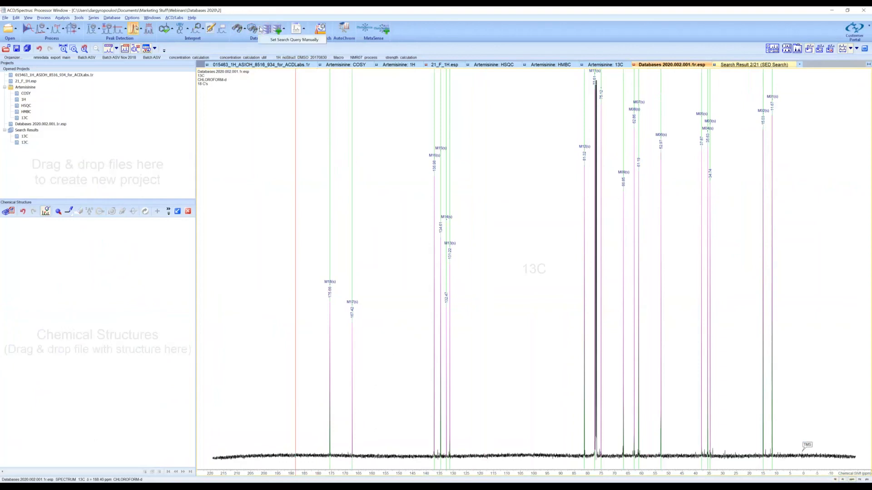
Enable manual search queries on the Databases 2020.002.001.1r spectrum, discard the active search result, and view the chemical shift query form without searching
{"action": "left_click", "coordinate": [283, 28]}
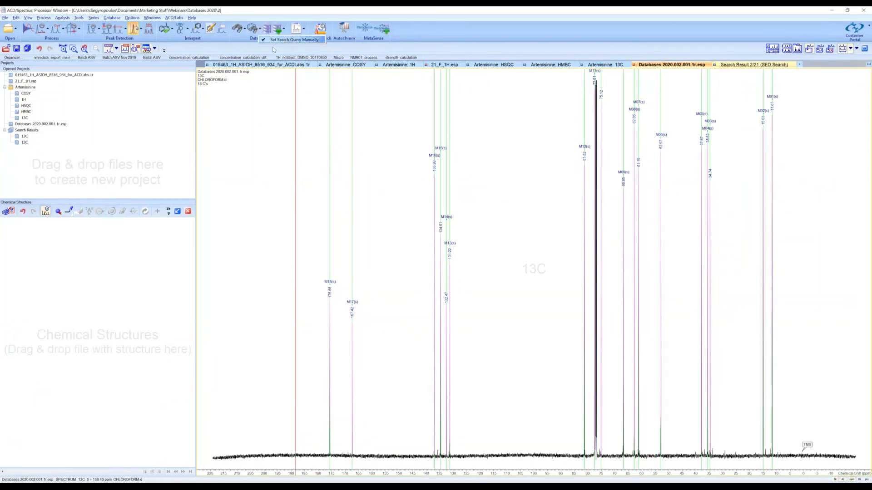
{"action": "left_click", "coordinate": [253, 29]}
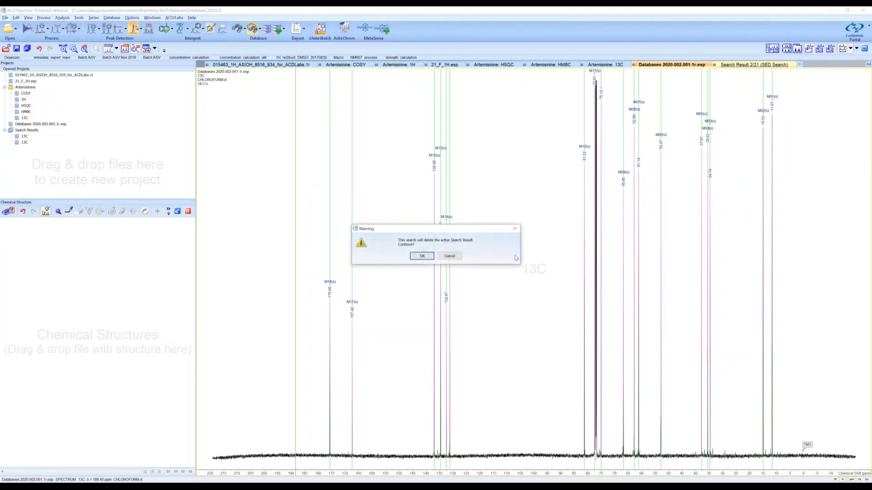
{"action": "left_click", "coordinate": [422, 256]}
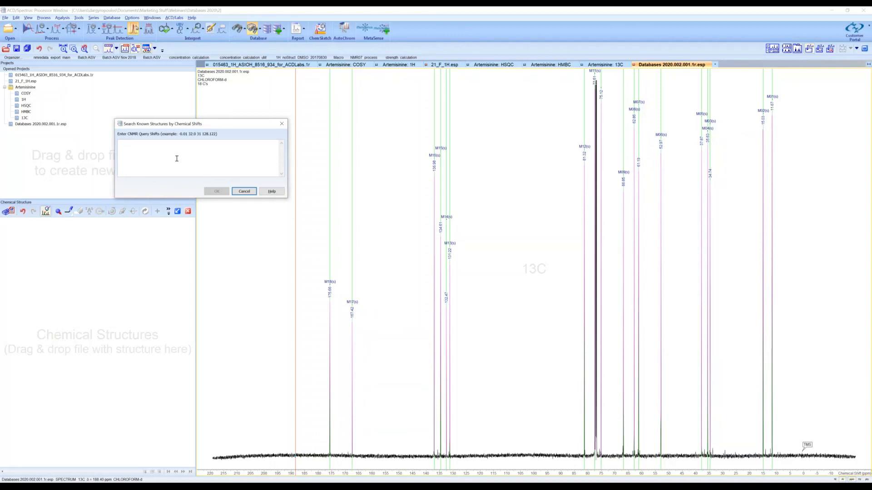
{"action": "left_click", "coordinate": [244, 192]}
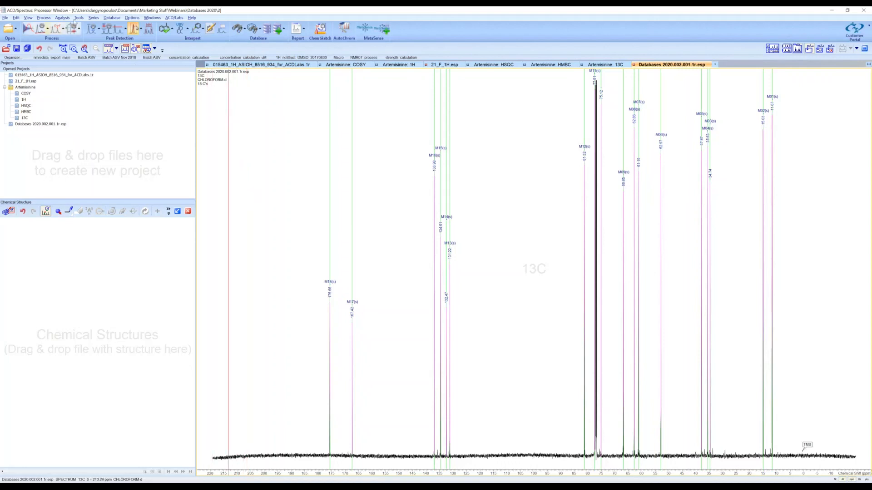
Find the command for creating an SED structure database
{"action": "left_click", "coordinate": [78, 18]}
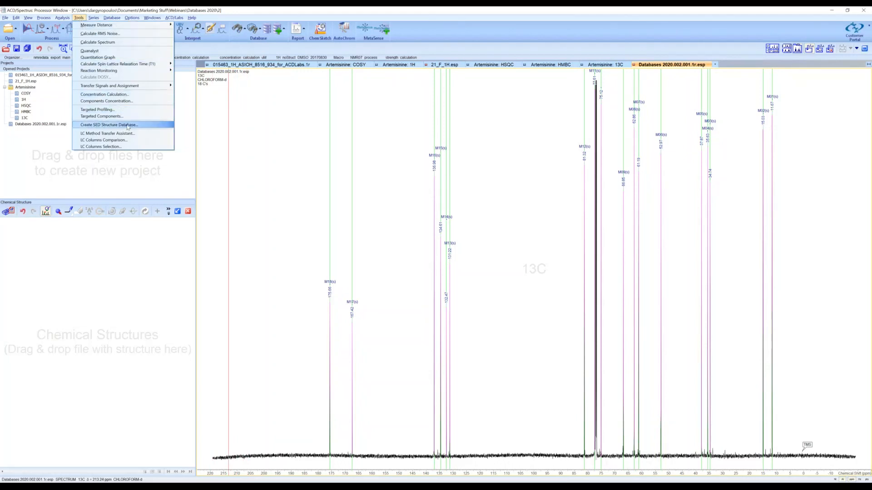
{"action": "left_click", "coordinate": [128, 125]}
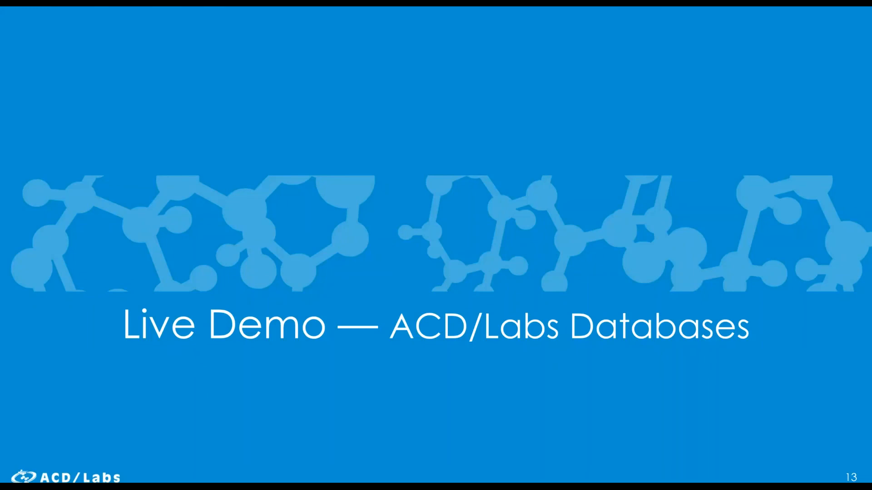
{"action": "key", "text": "Right"}
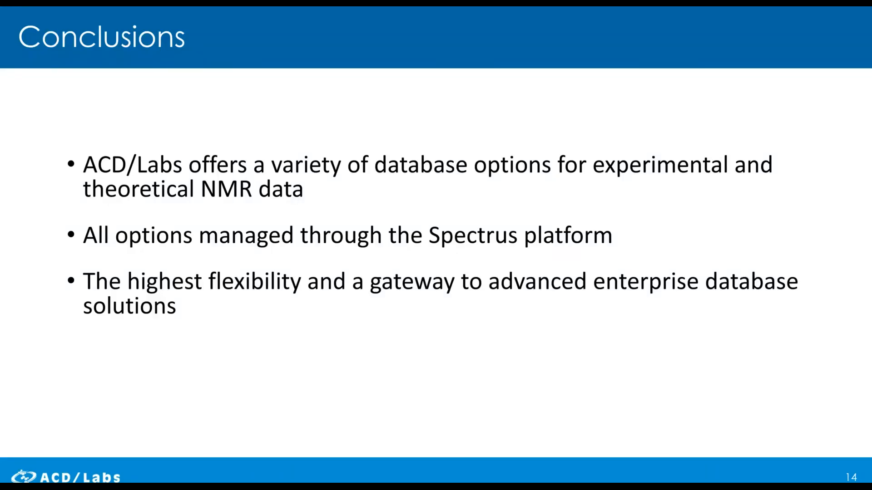